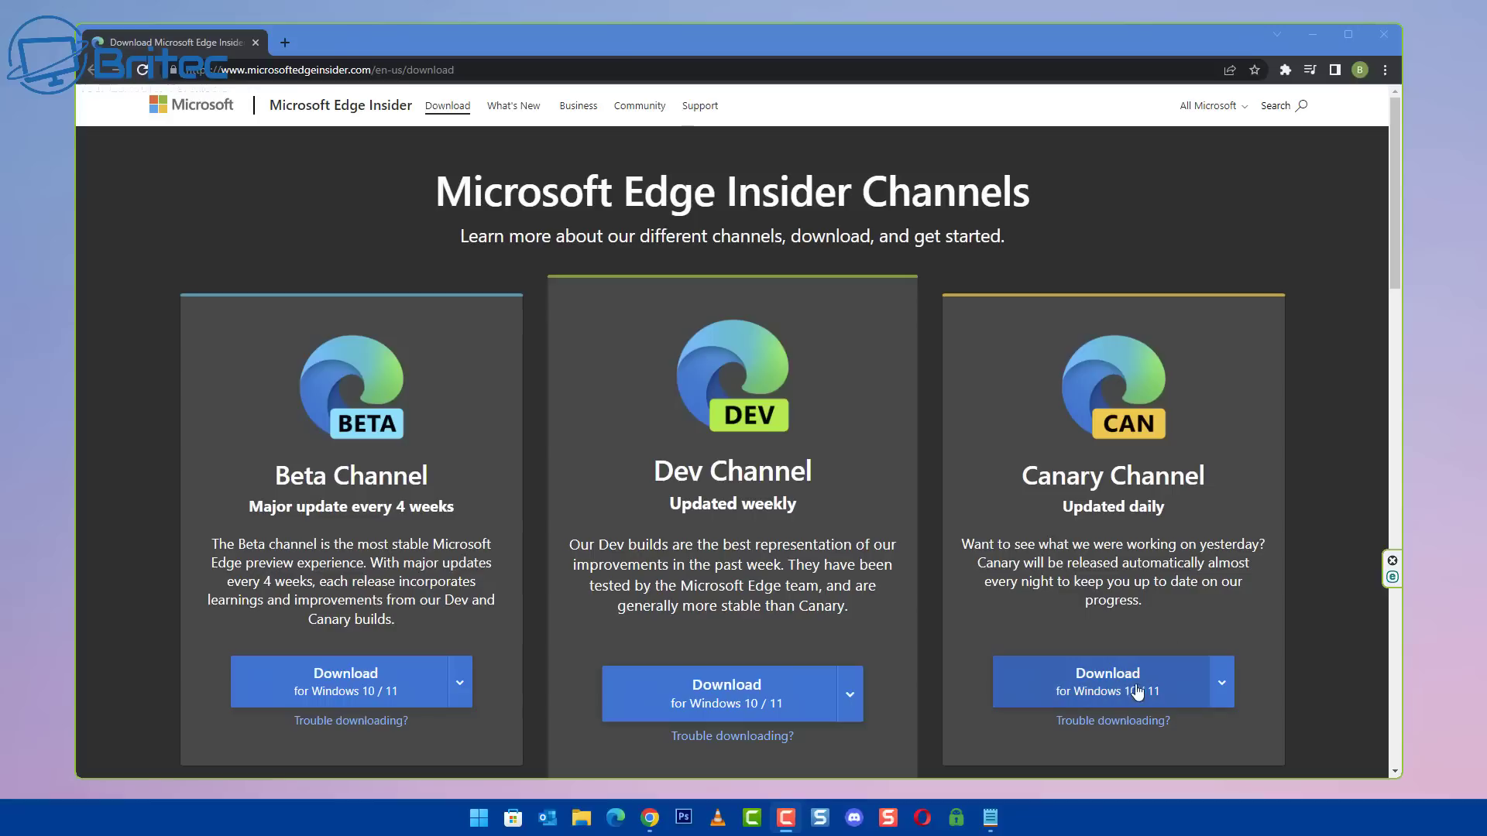
# Download the Edge Canary build, run its setup file, and minimise Chrome to watch the install.
pyautogui.click(1177, 691)
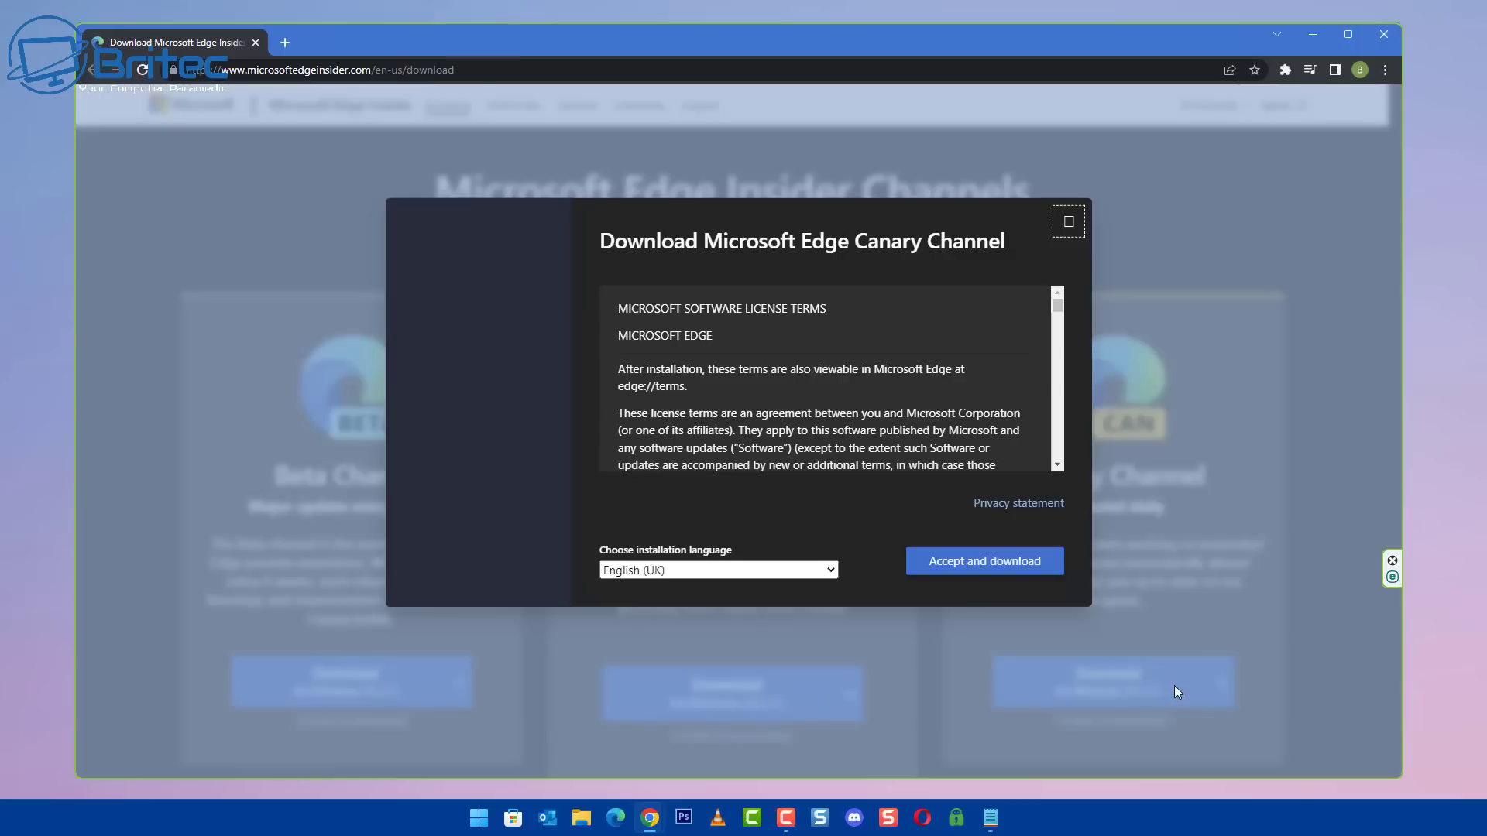
pyautogui.click(976, 565)
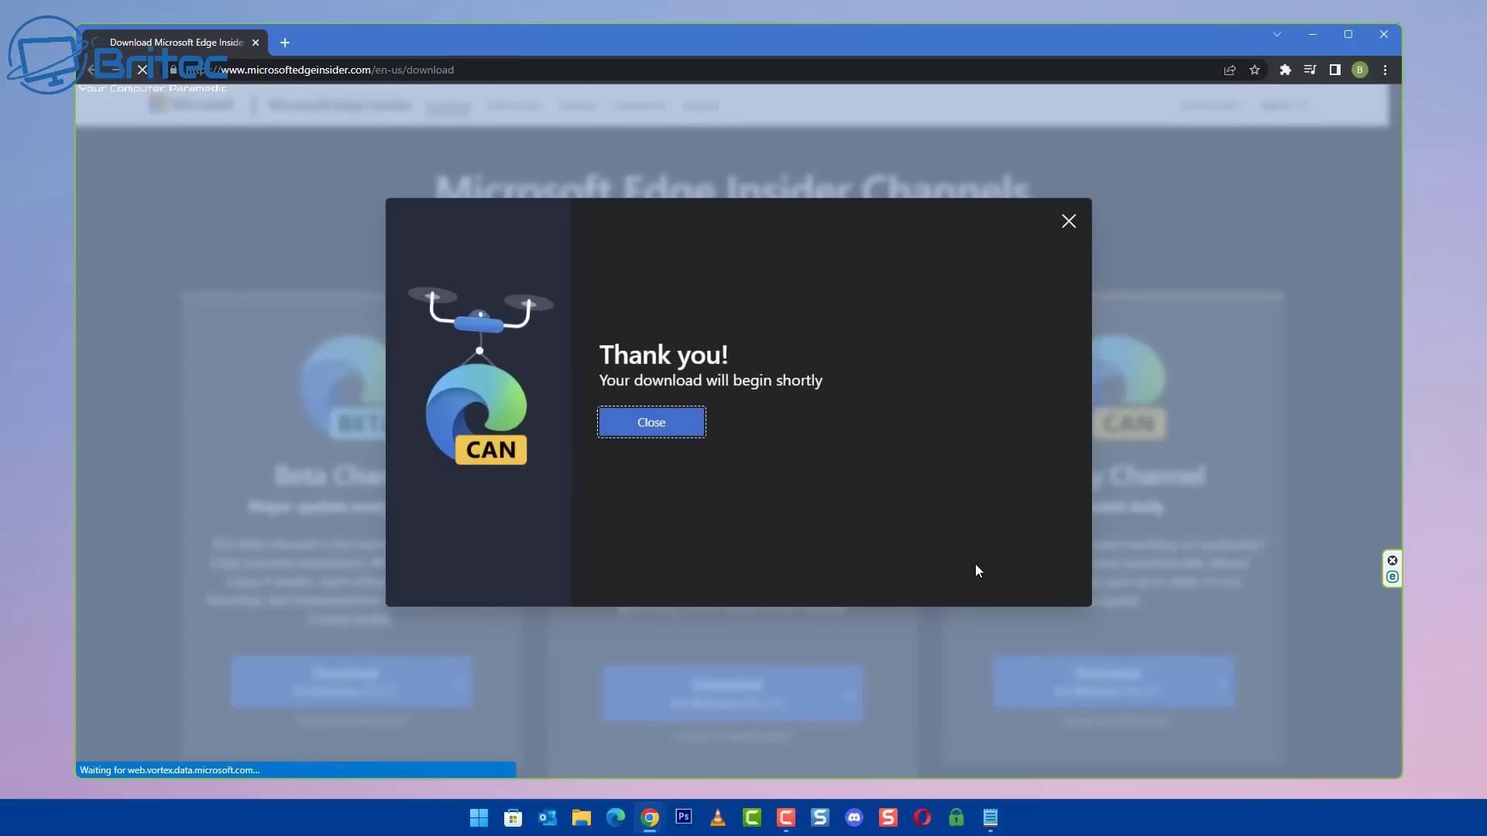
pyautogui.click(652, 414)
pyautogui.click(145, 758)
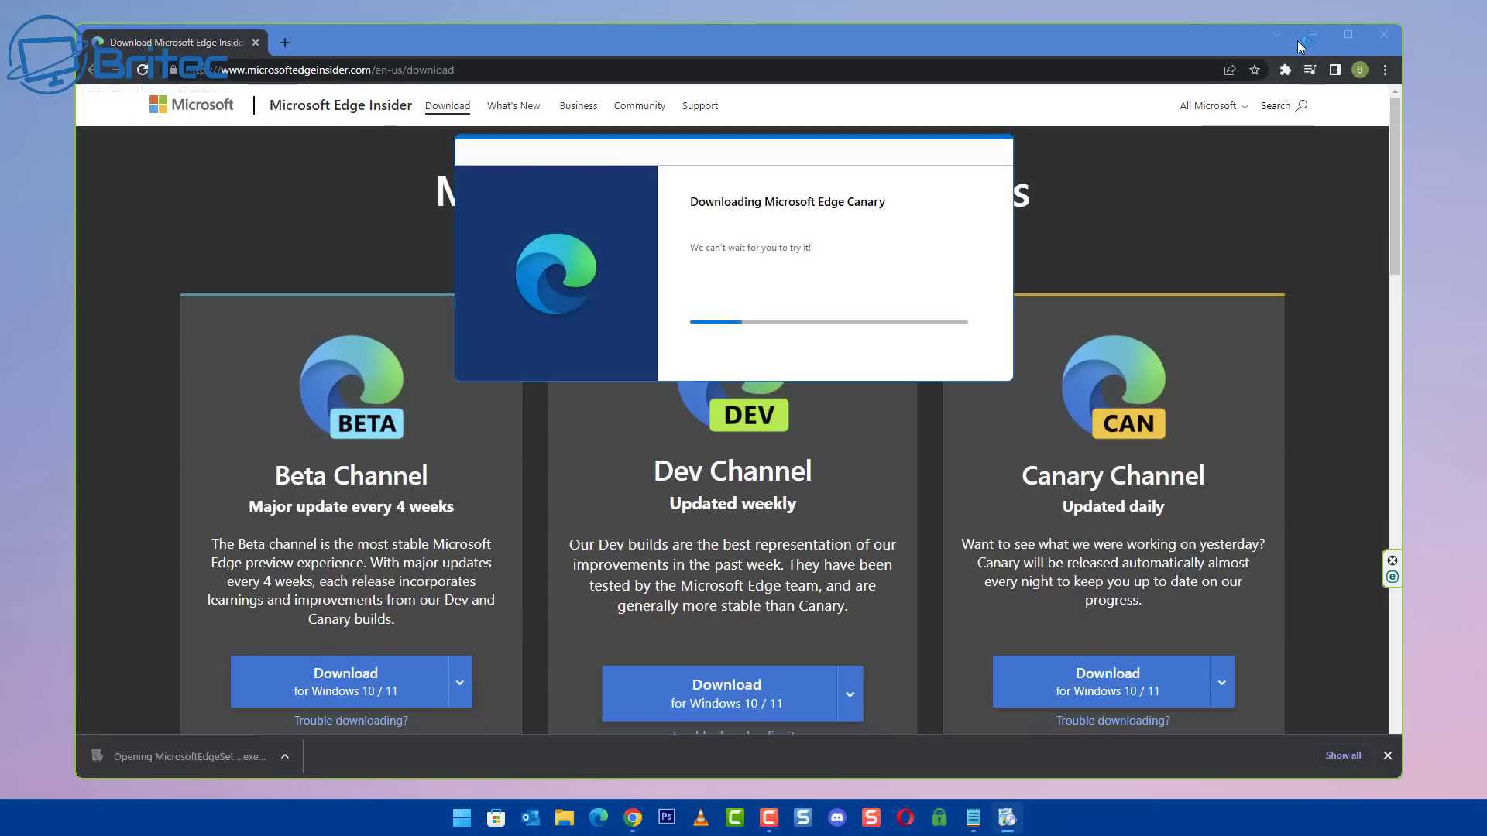
pyautogui.click(1310, 35)
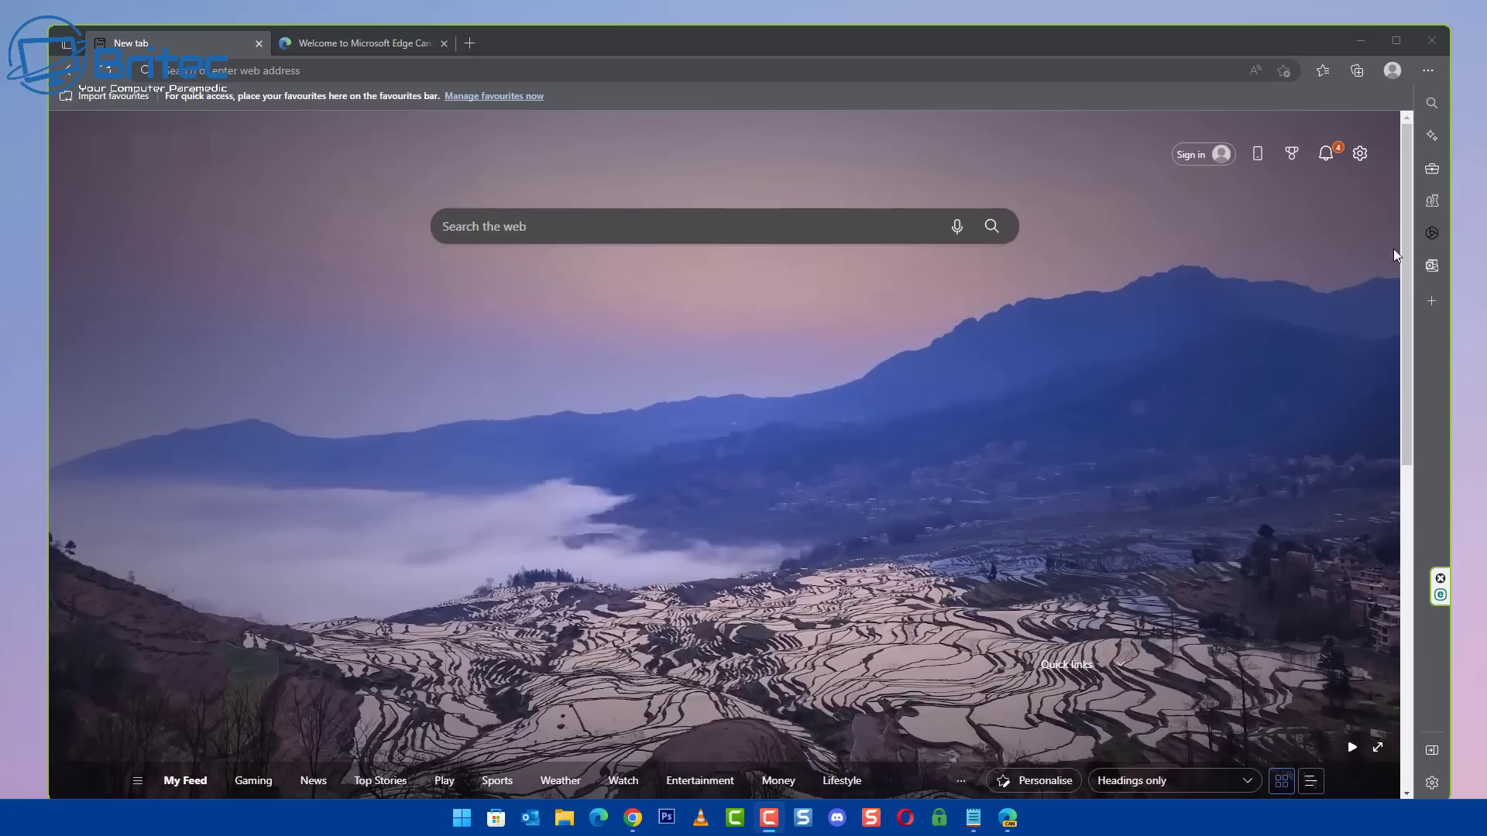
# Close the Welcome to Microsoft Edge Canary tab, keeping only the new tab page.
pyautogui.click(356, 42)
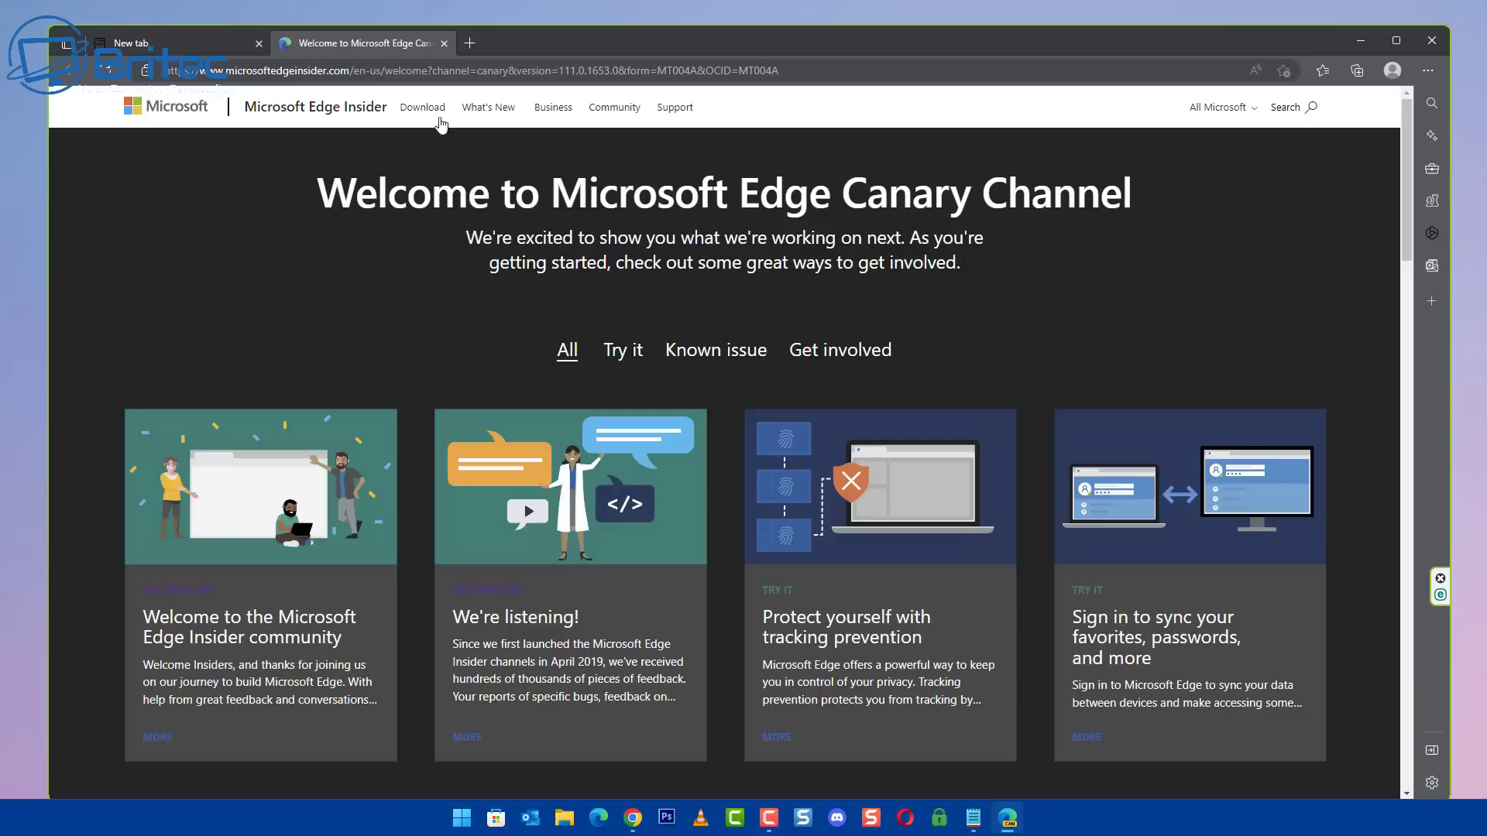
pyautogui.click(203, 49)
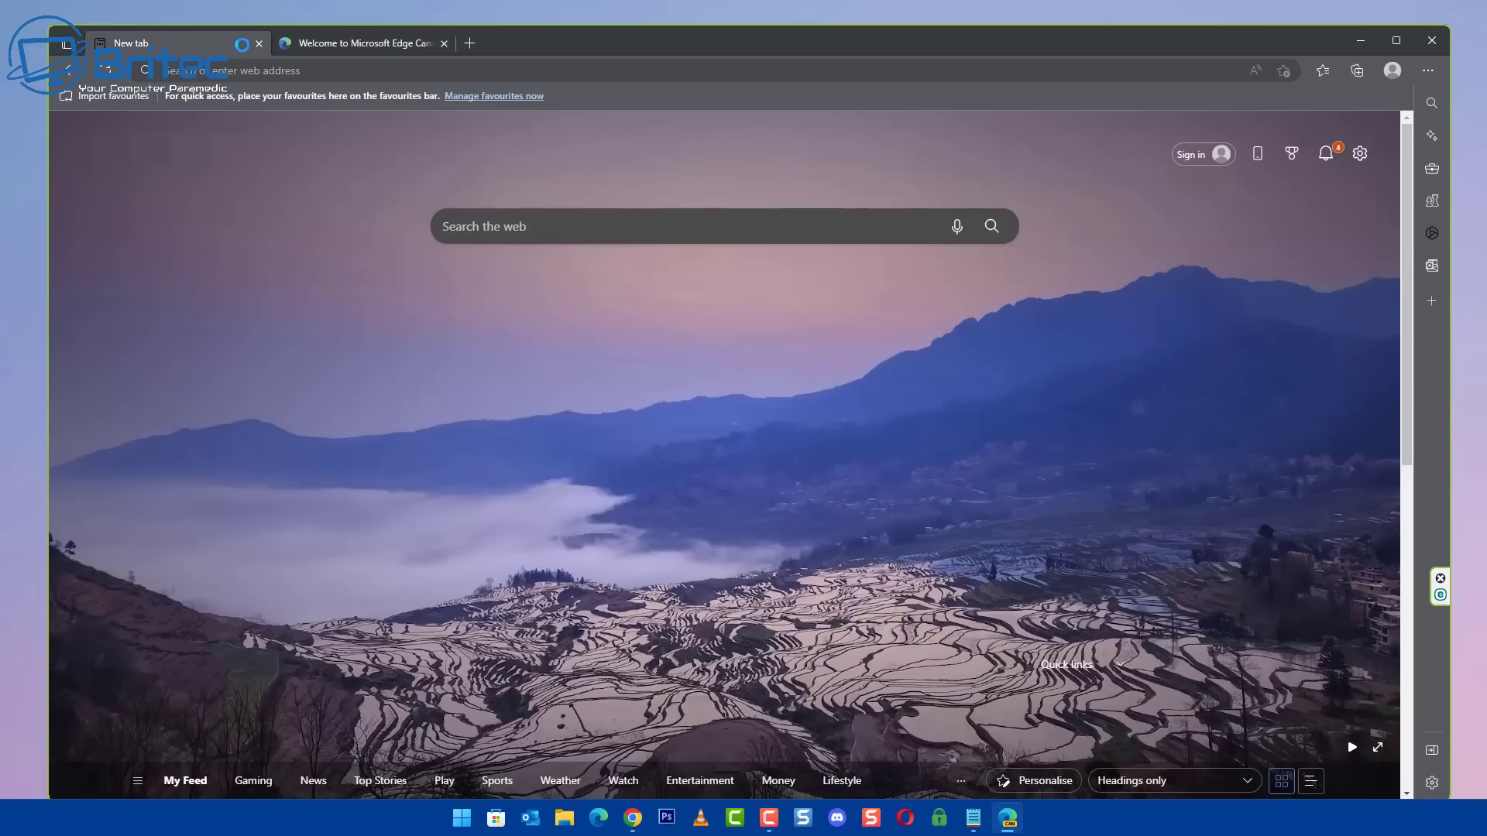
pyautogui.click(360, 47)
pyautogui.click(444, 44)
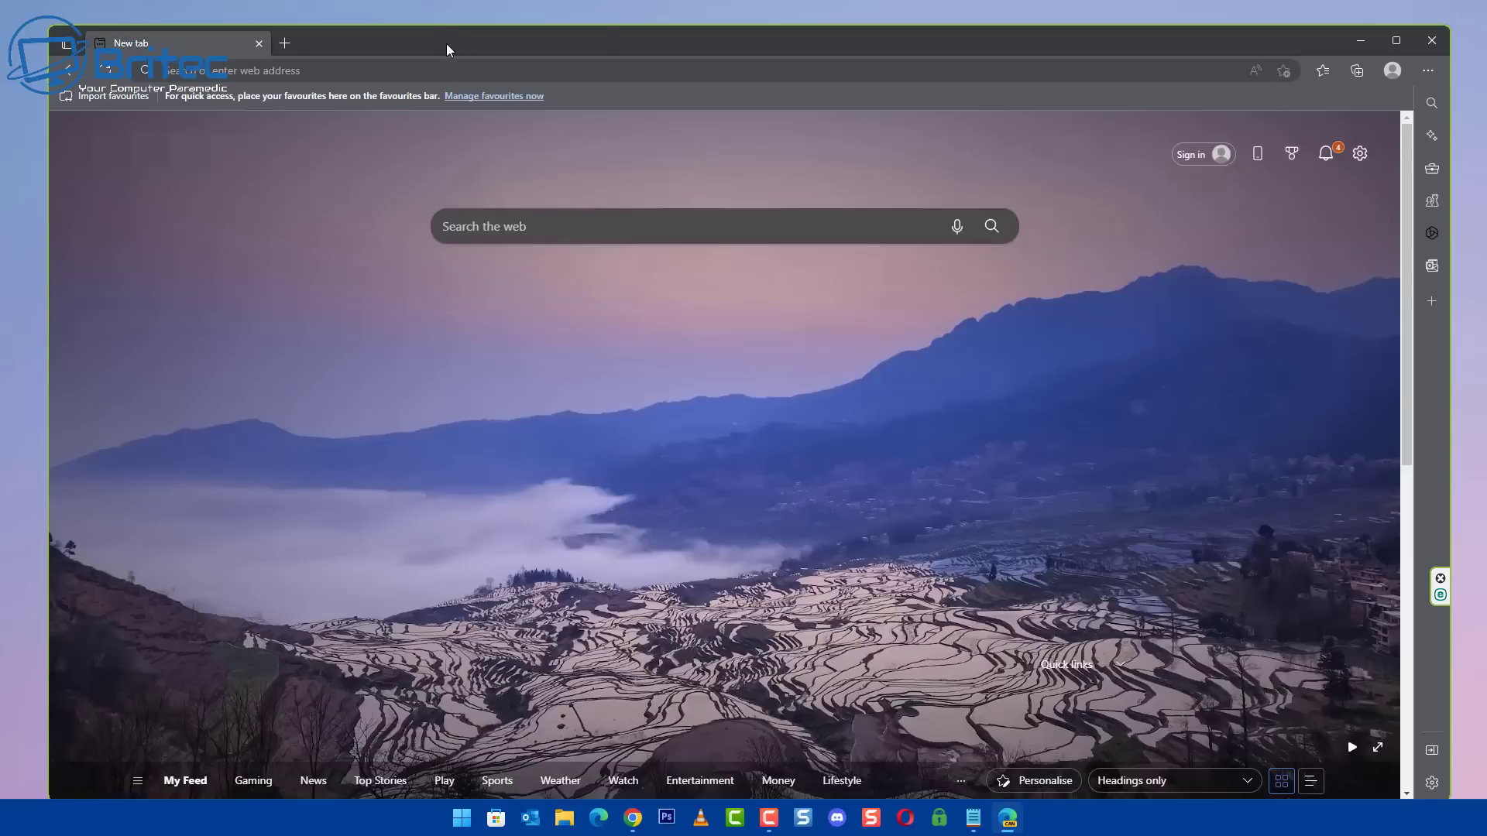
pyautogui.click(263, 72)
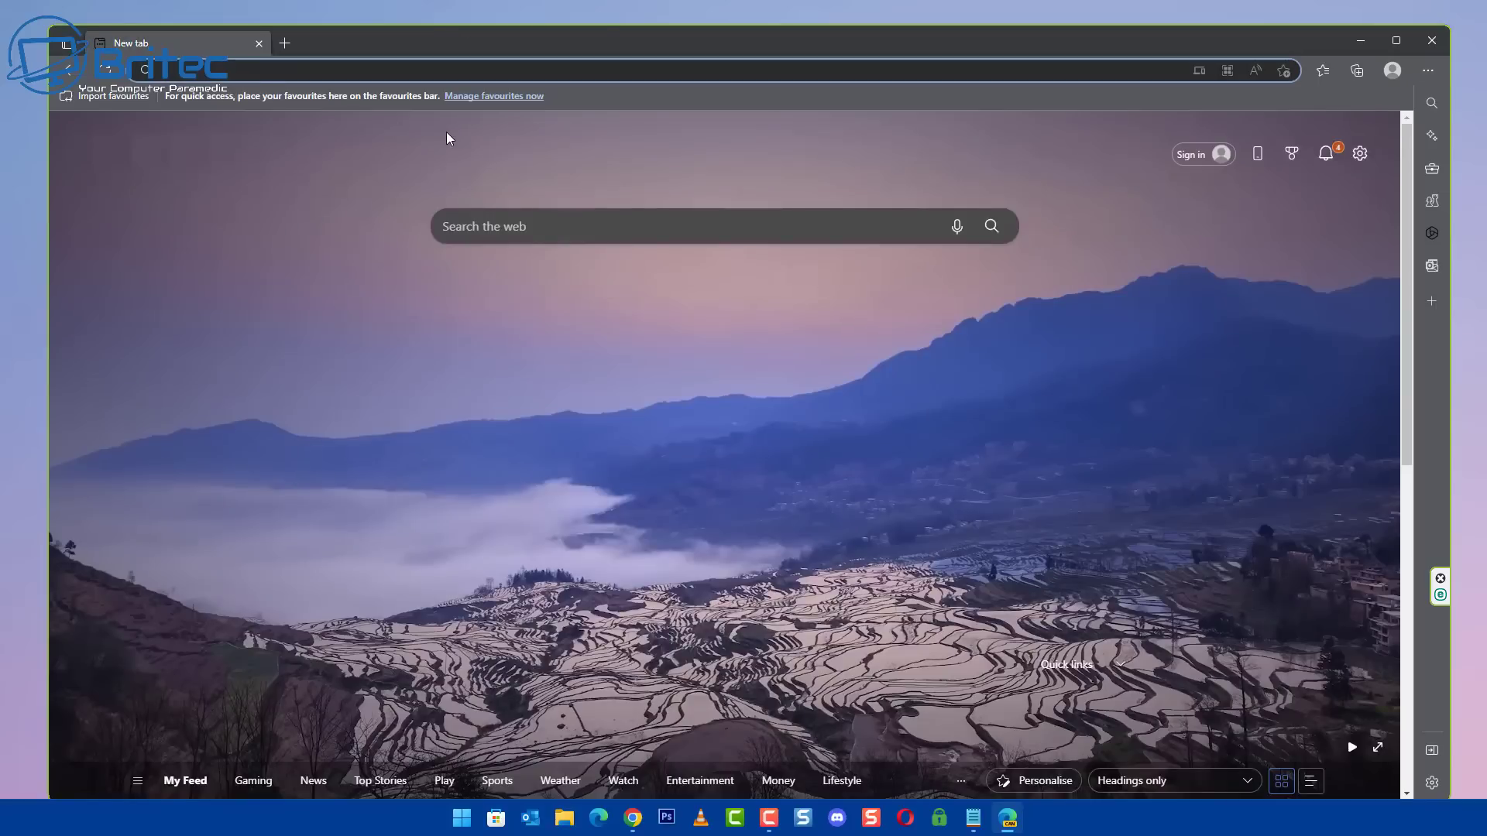
# On edge://flags, search 'split' and set Microsoft Edge Split Screen to Enabled.
pyautogui.write('edge')
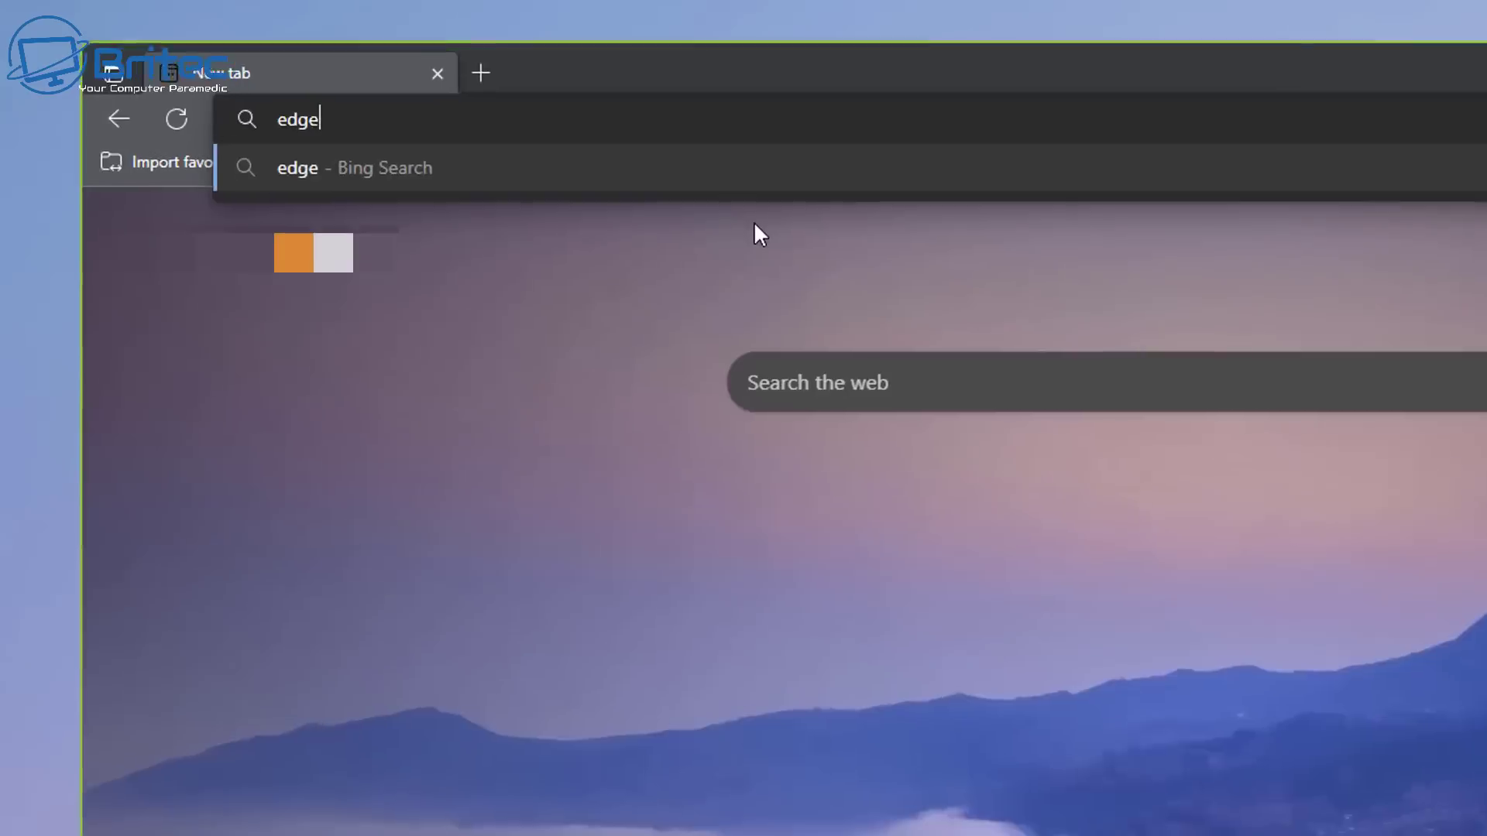
pyautogui.write('://')
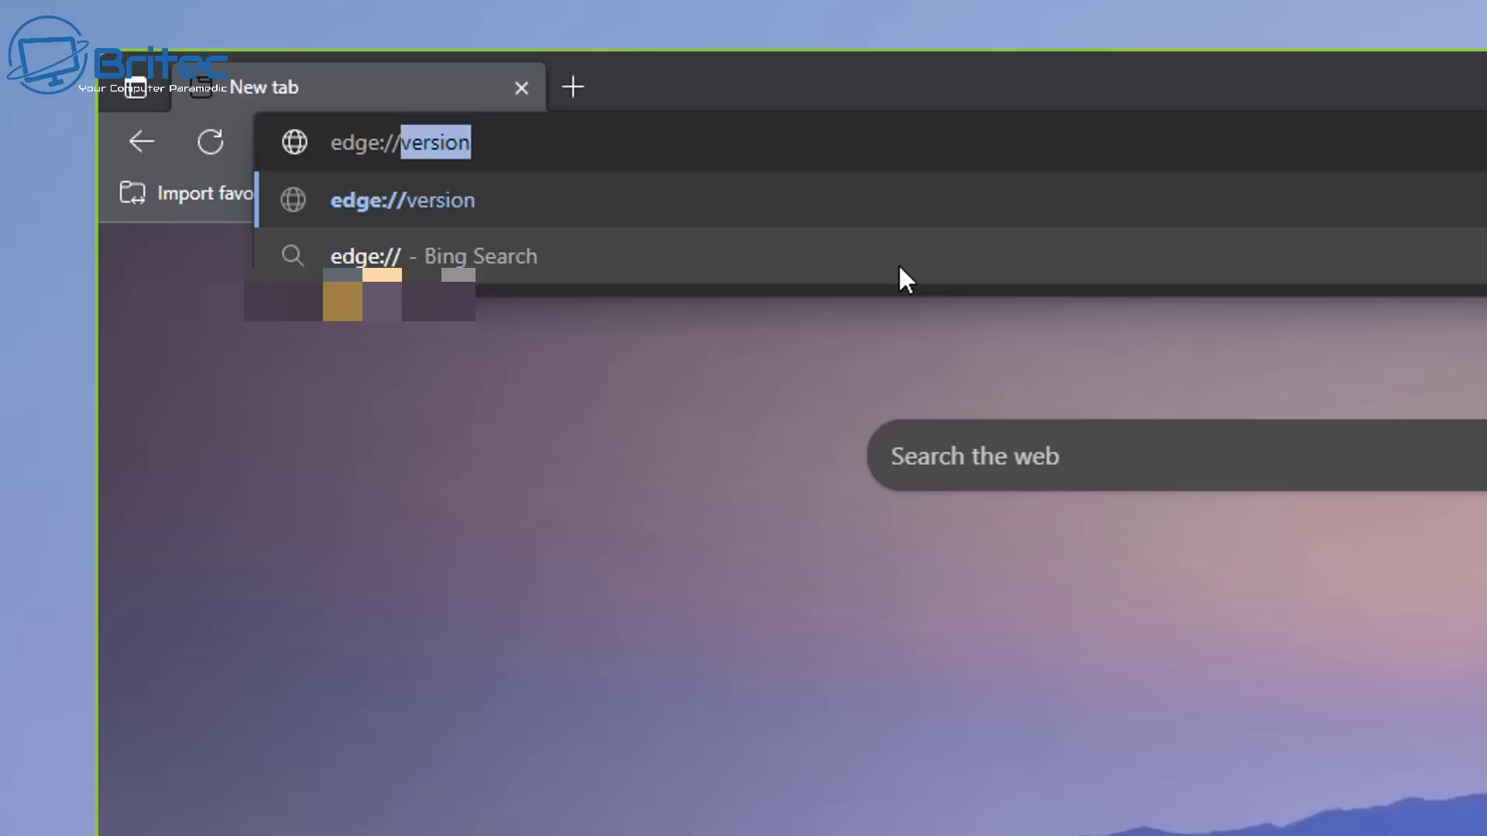
pyautogui.write('flags')
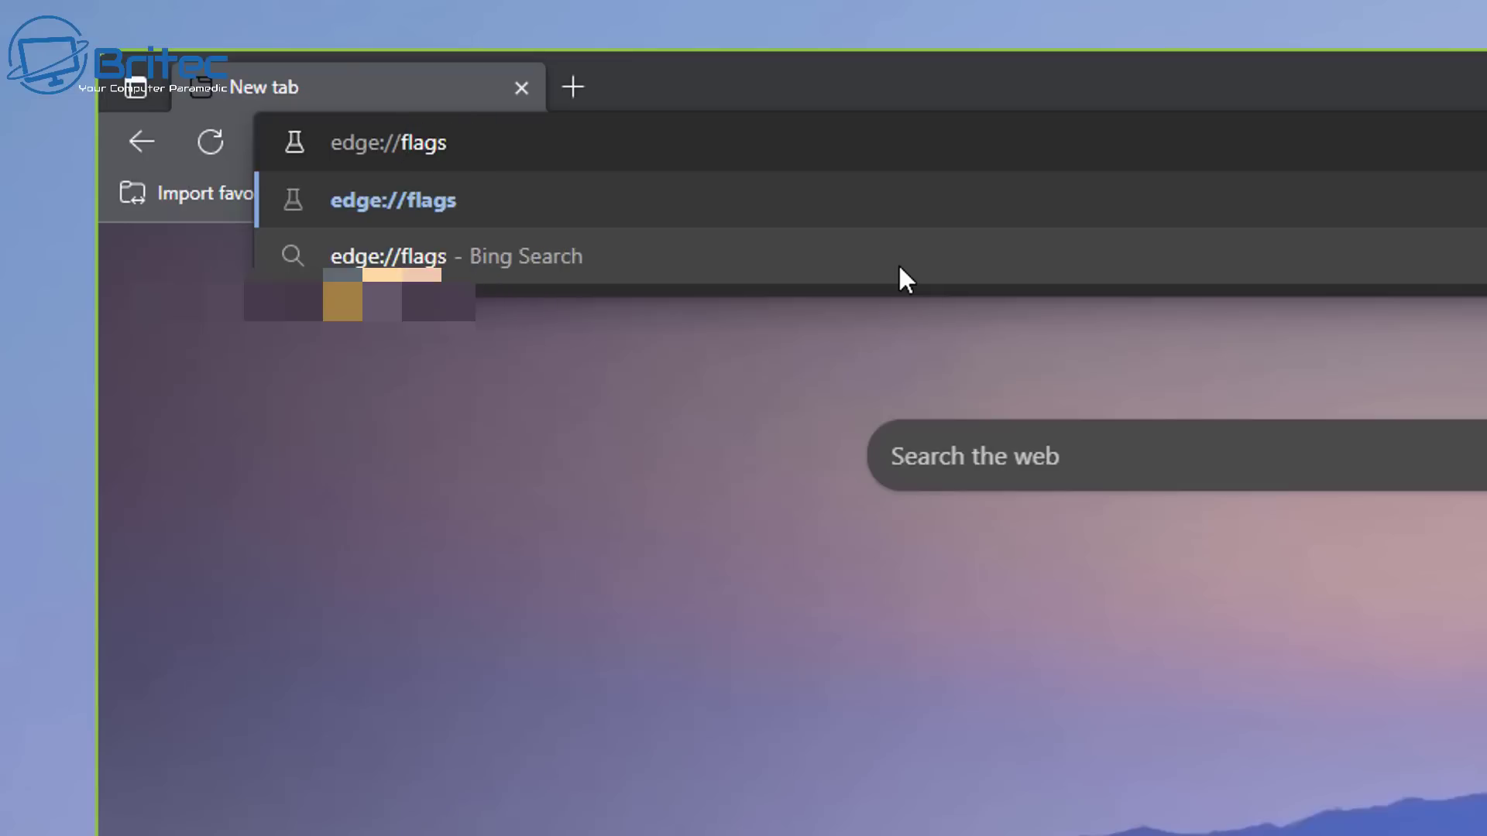
pyautogui.press('Return')
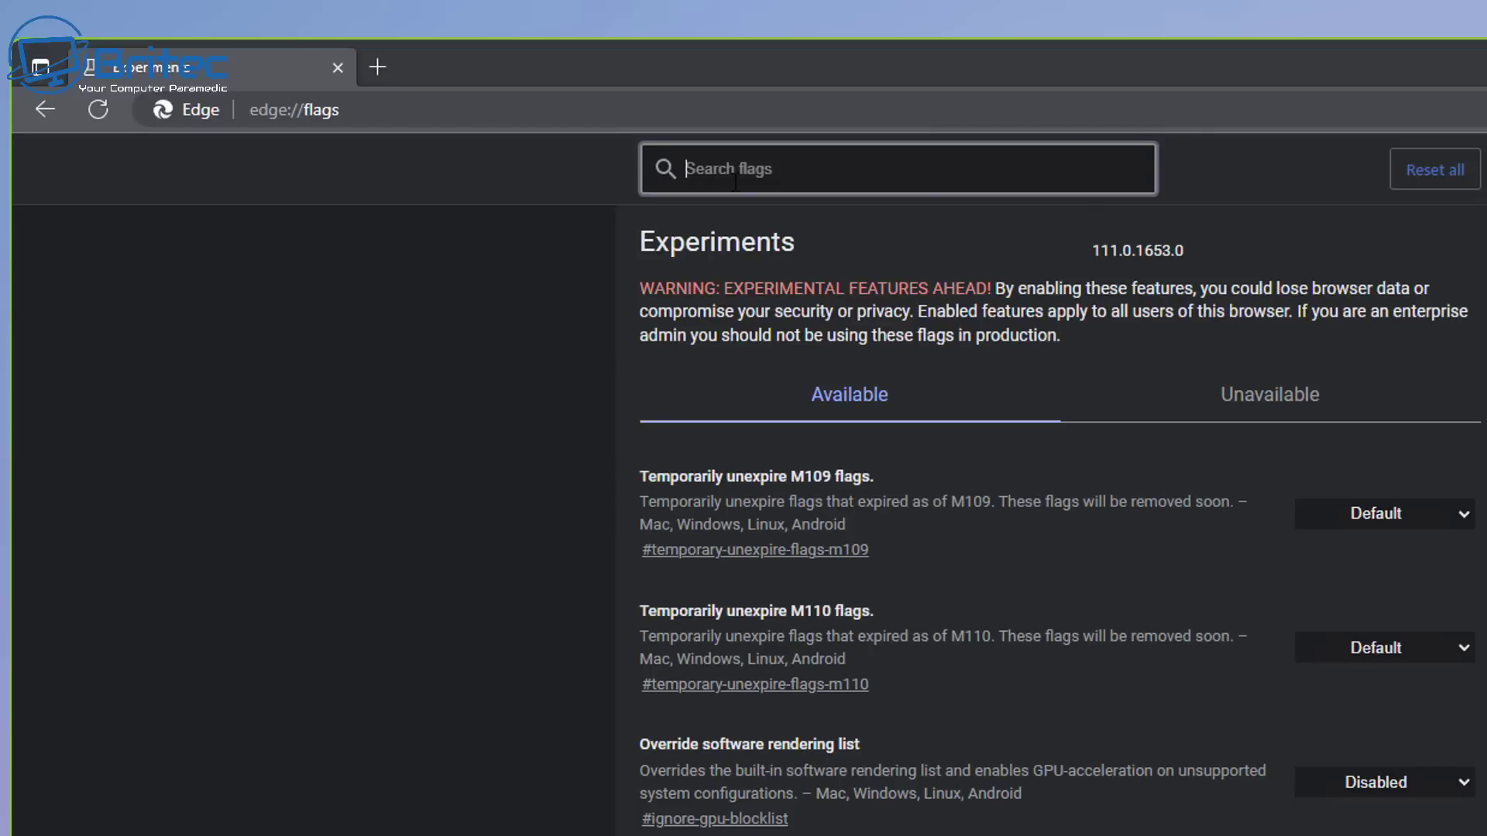
pyautogui.write('split')
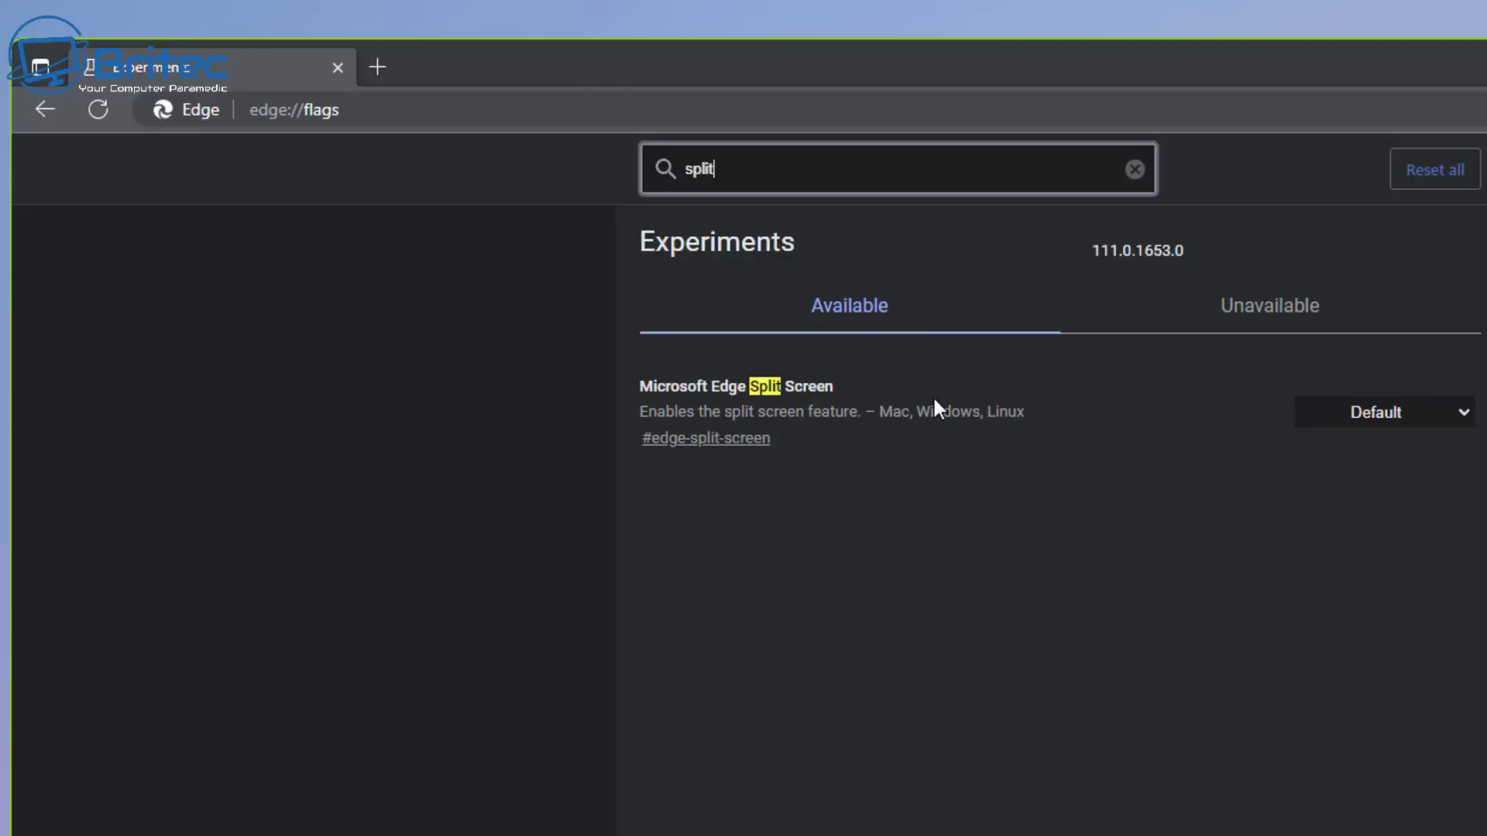
pyautogui.click(1440, 410)
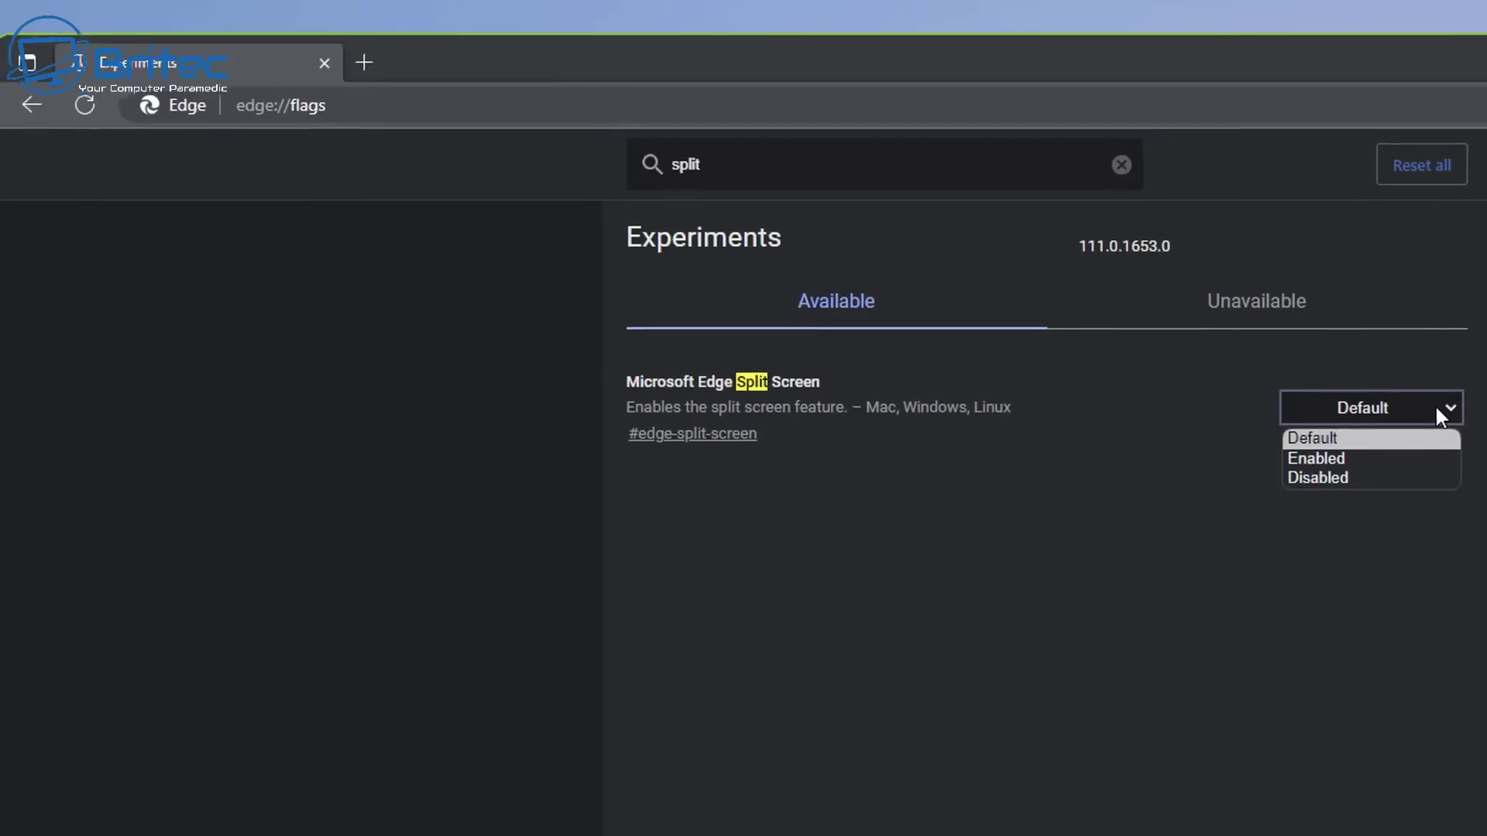
pyautogui.click(982, 334)
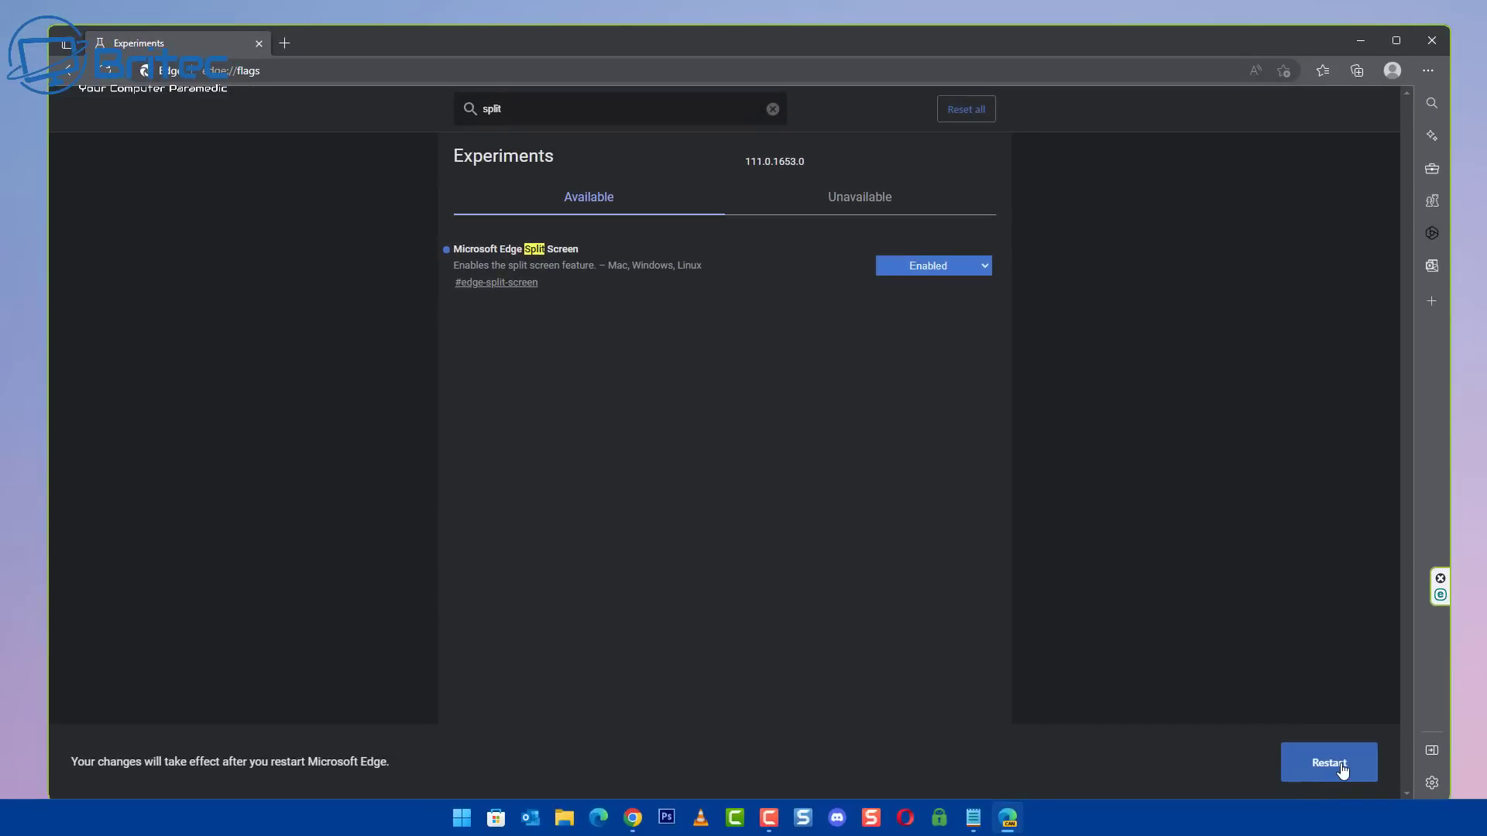
# Restart Edge Canary and go to Settings > Appearance, down to the Split screen button toolbar option.
pyautogui.click(1328, 763)
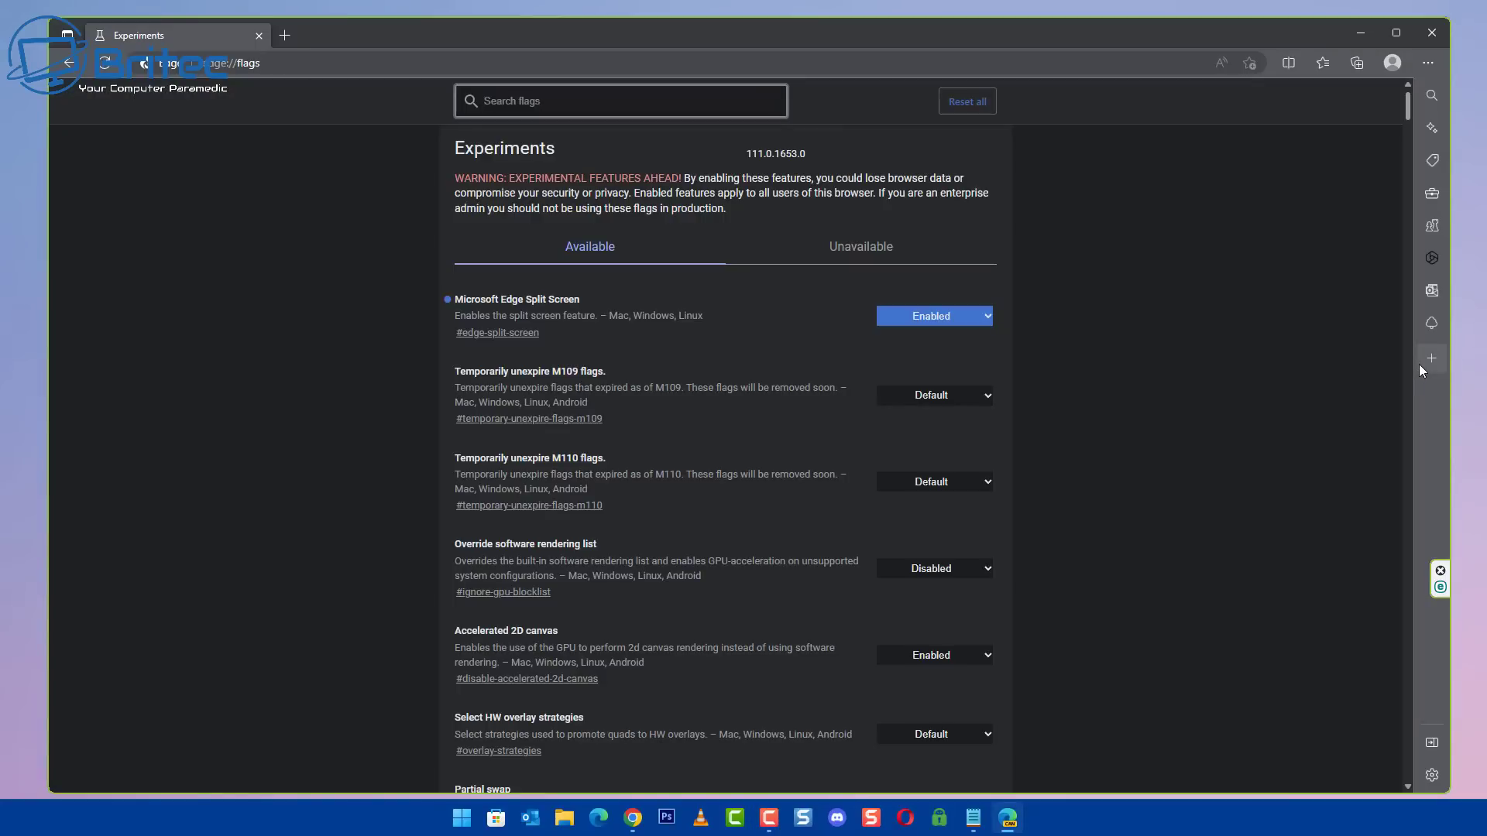
pyautogui.click(1426, 63)
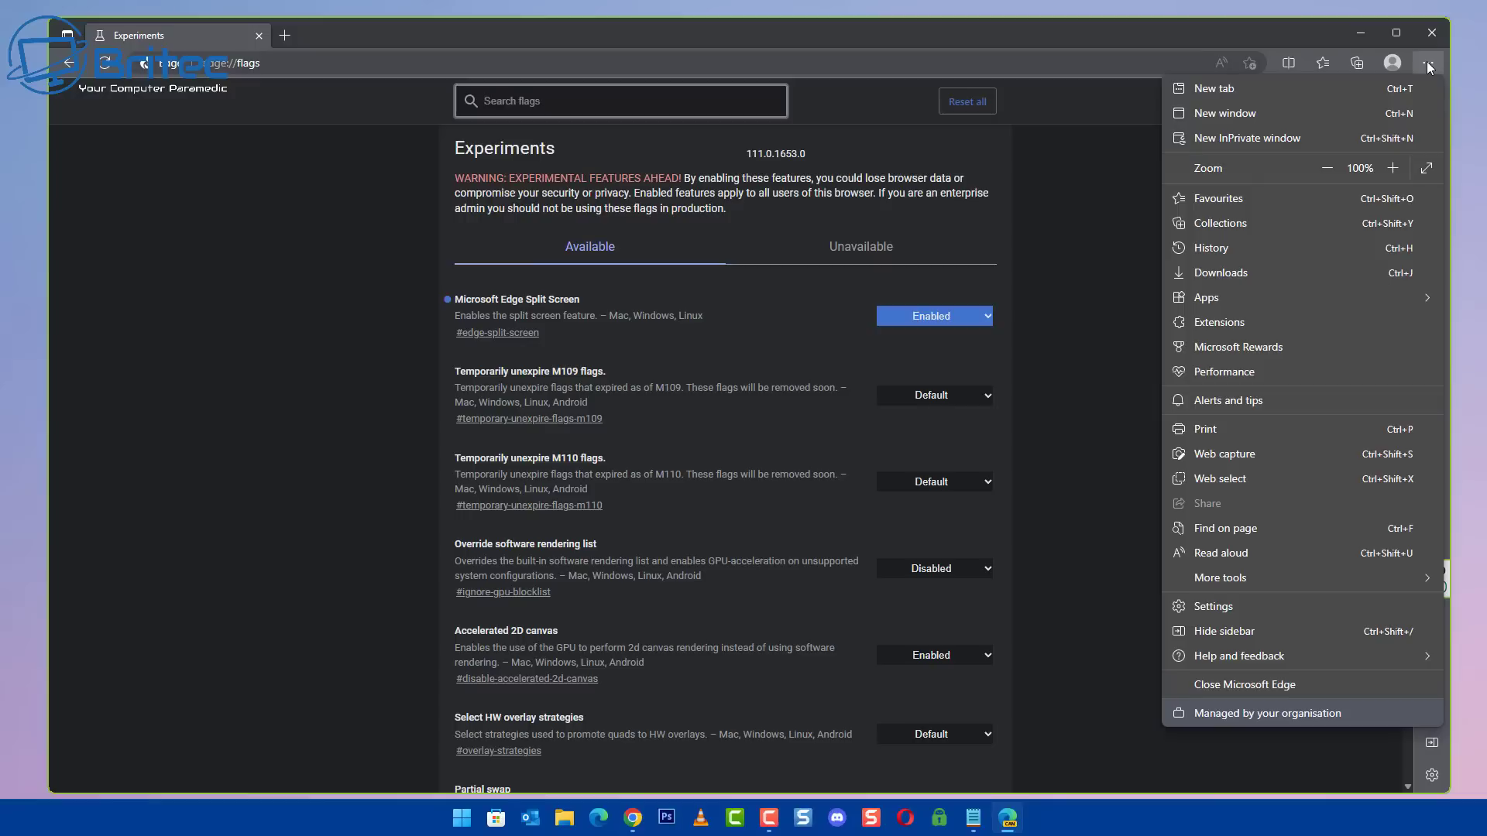
pyautogui.click(1262, 607)
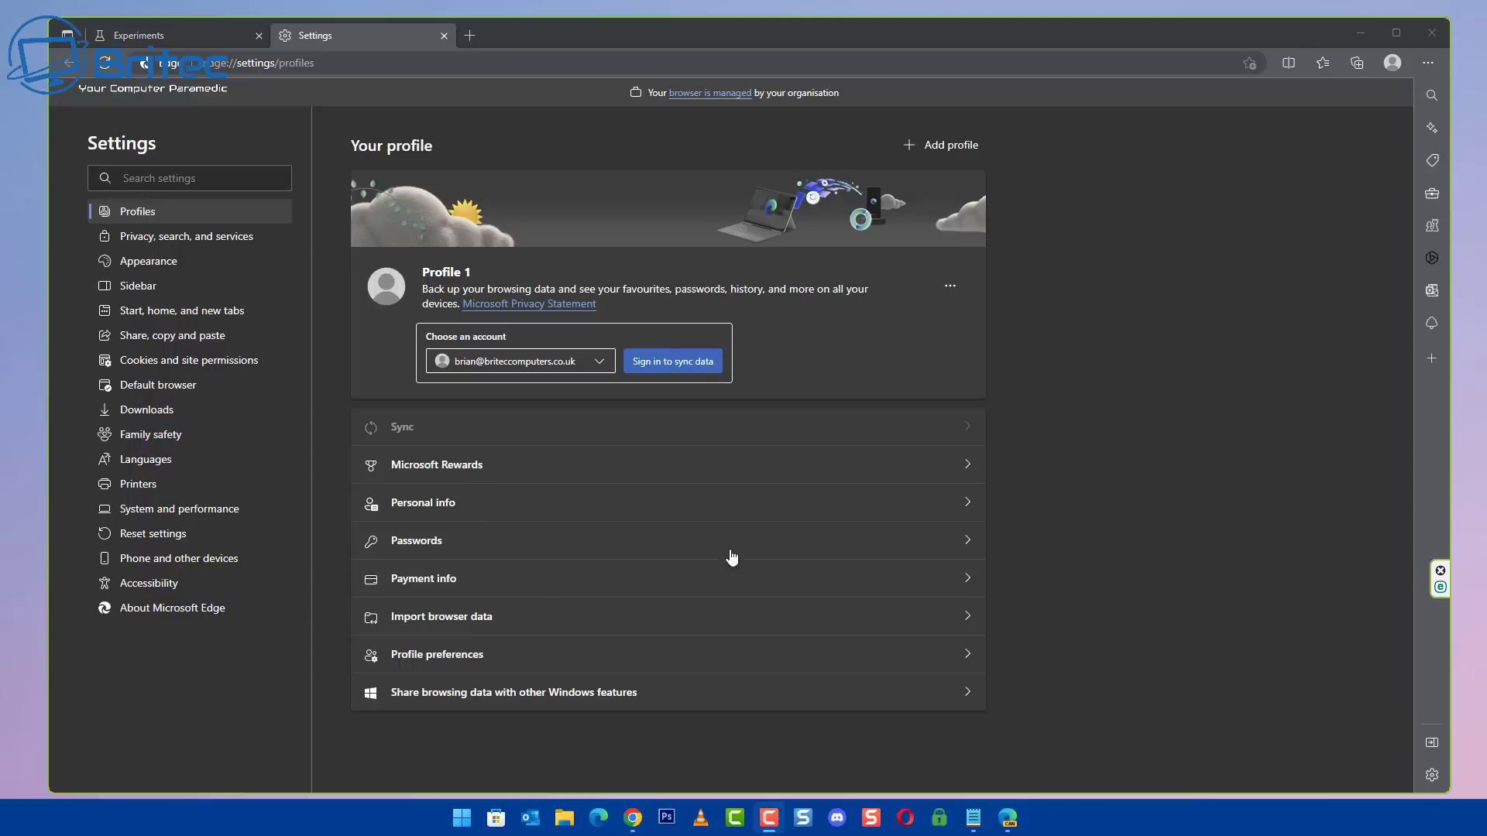
pyautogui.click(165, 264)
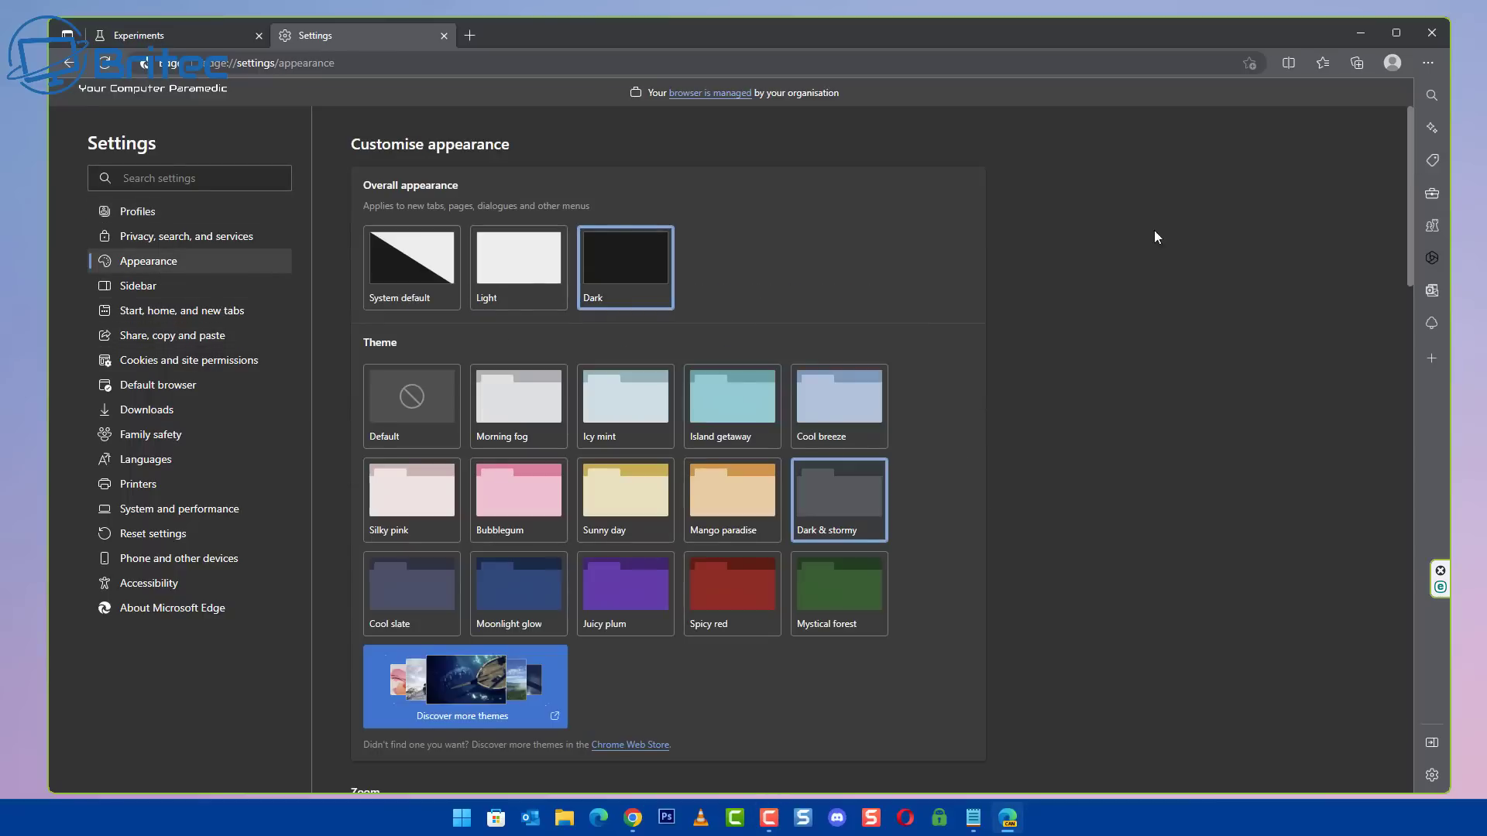
pyautogui.moveTo(1409, 193); pyautogui.dragTo(1415, 438)
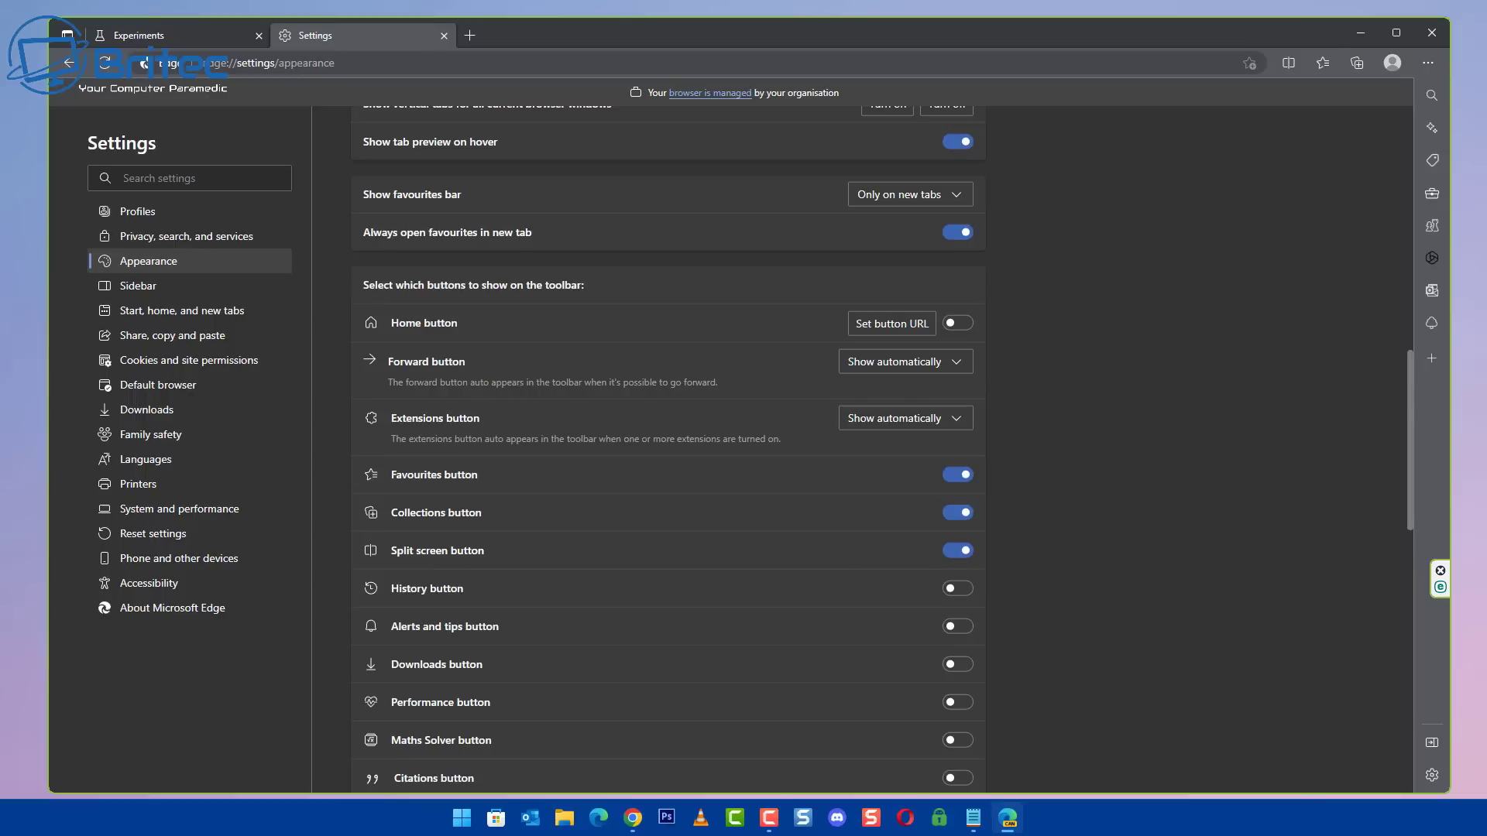
# Search for google, open the google.co.uk homepage and accept all cookies.
pyautogui.click(249, 65)
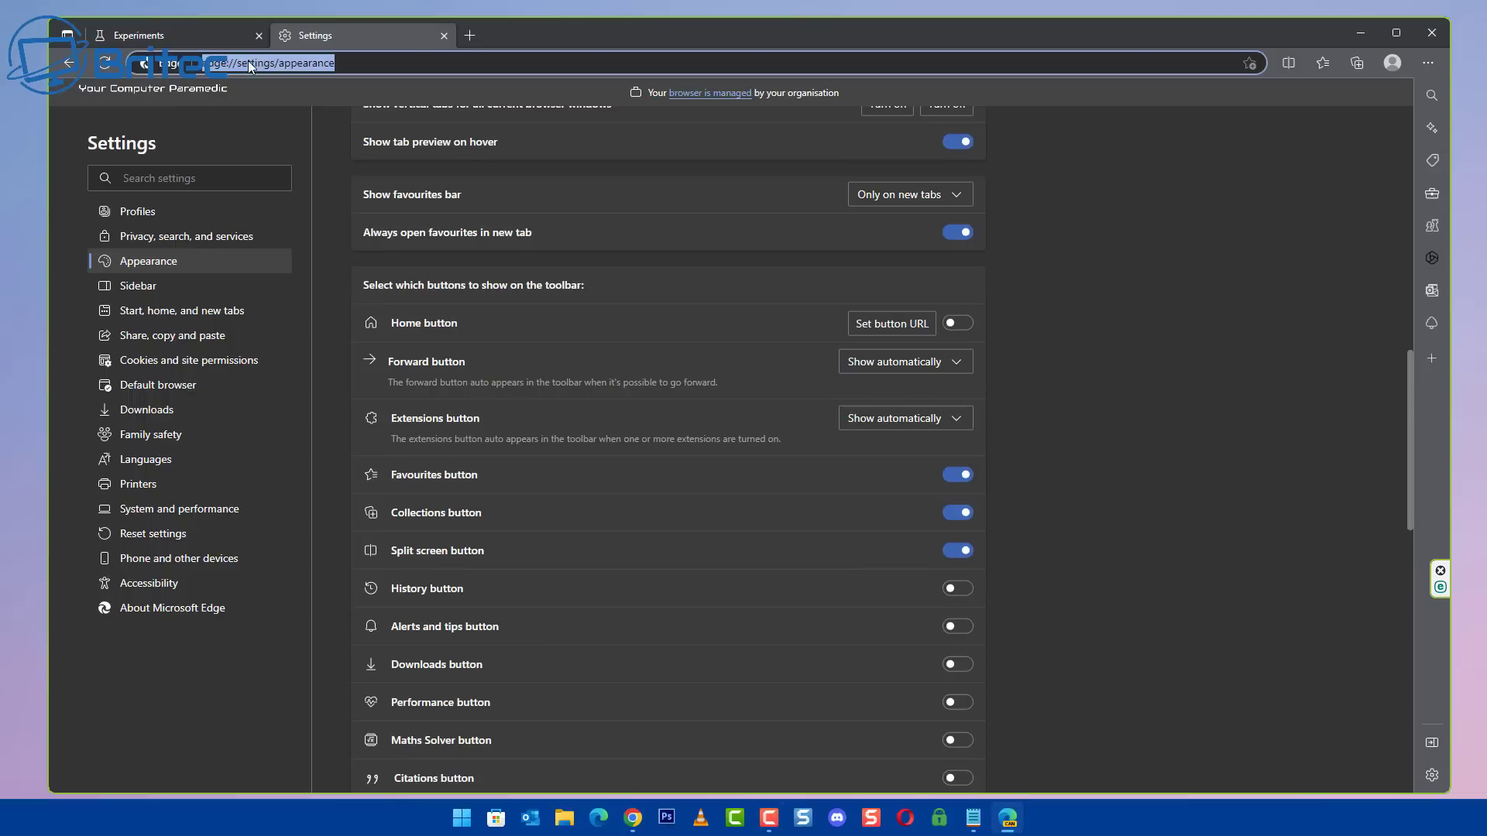
pyautogui.write('google')
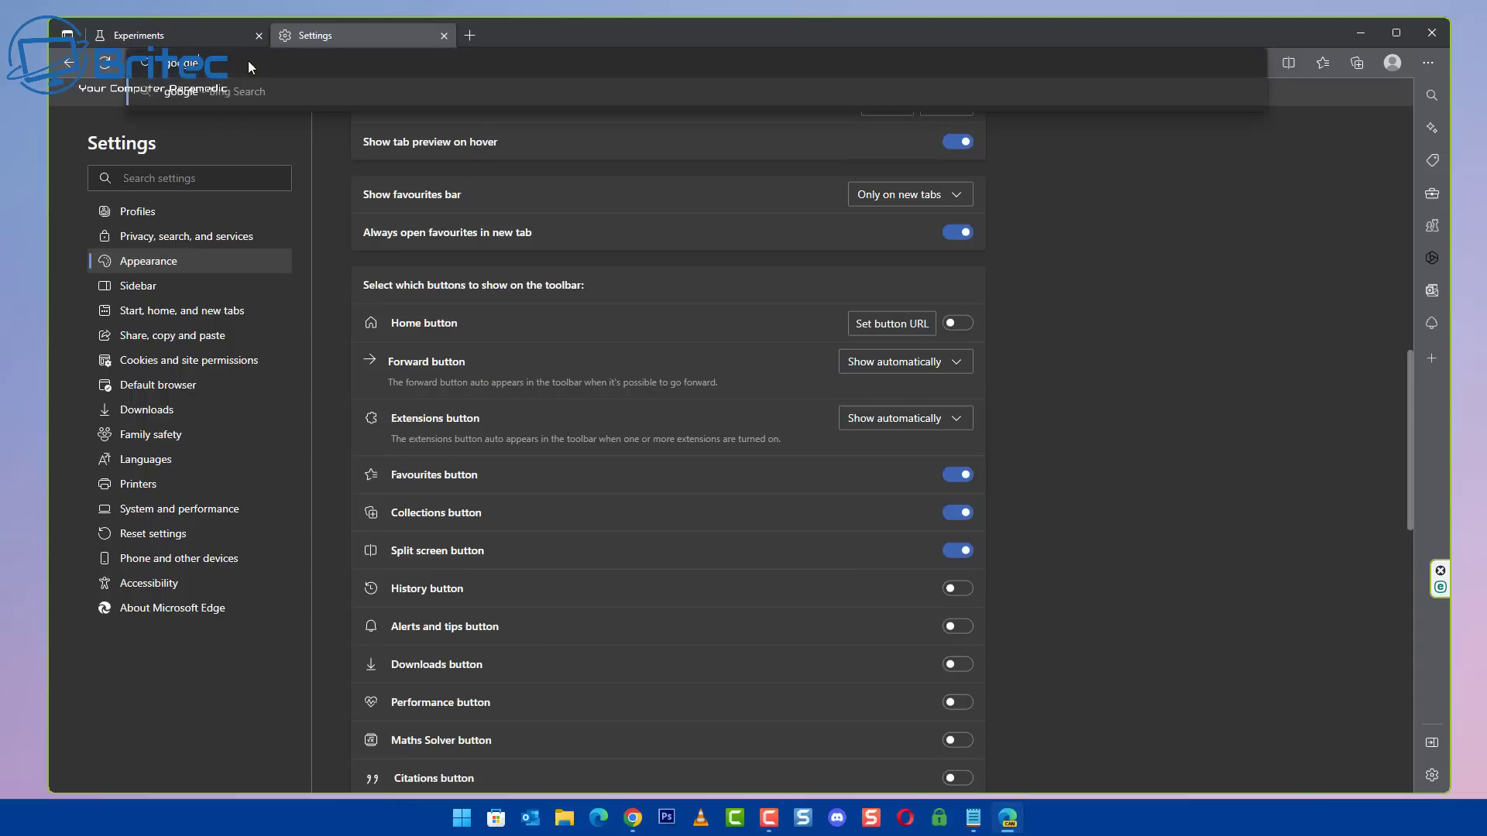
pyautogui.press('Return')
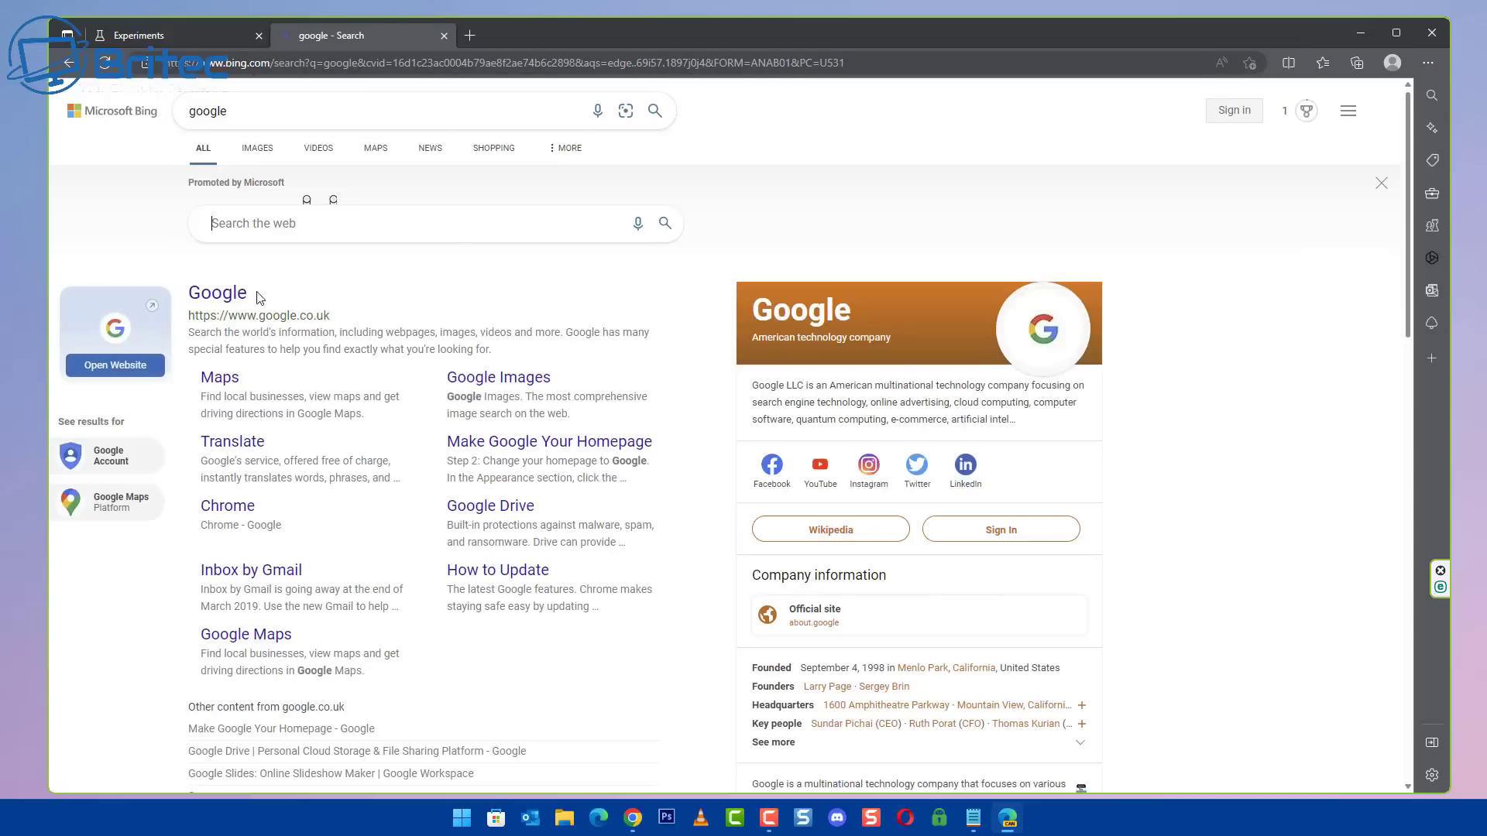
pyautogui.click(217, 294)
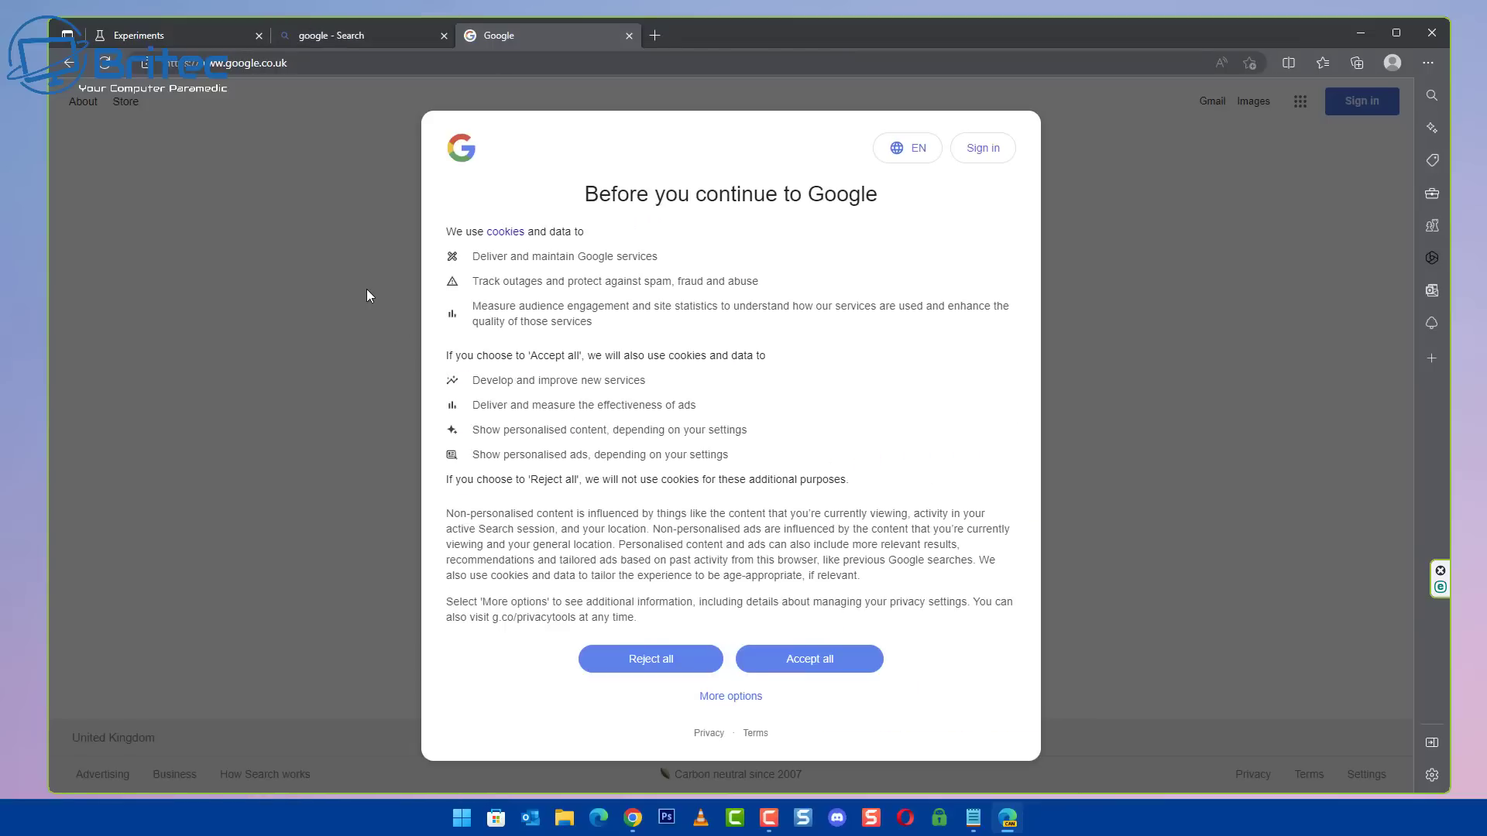
pyautogui.click(810, 660)
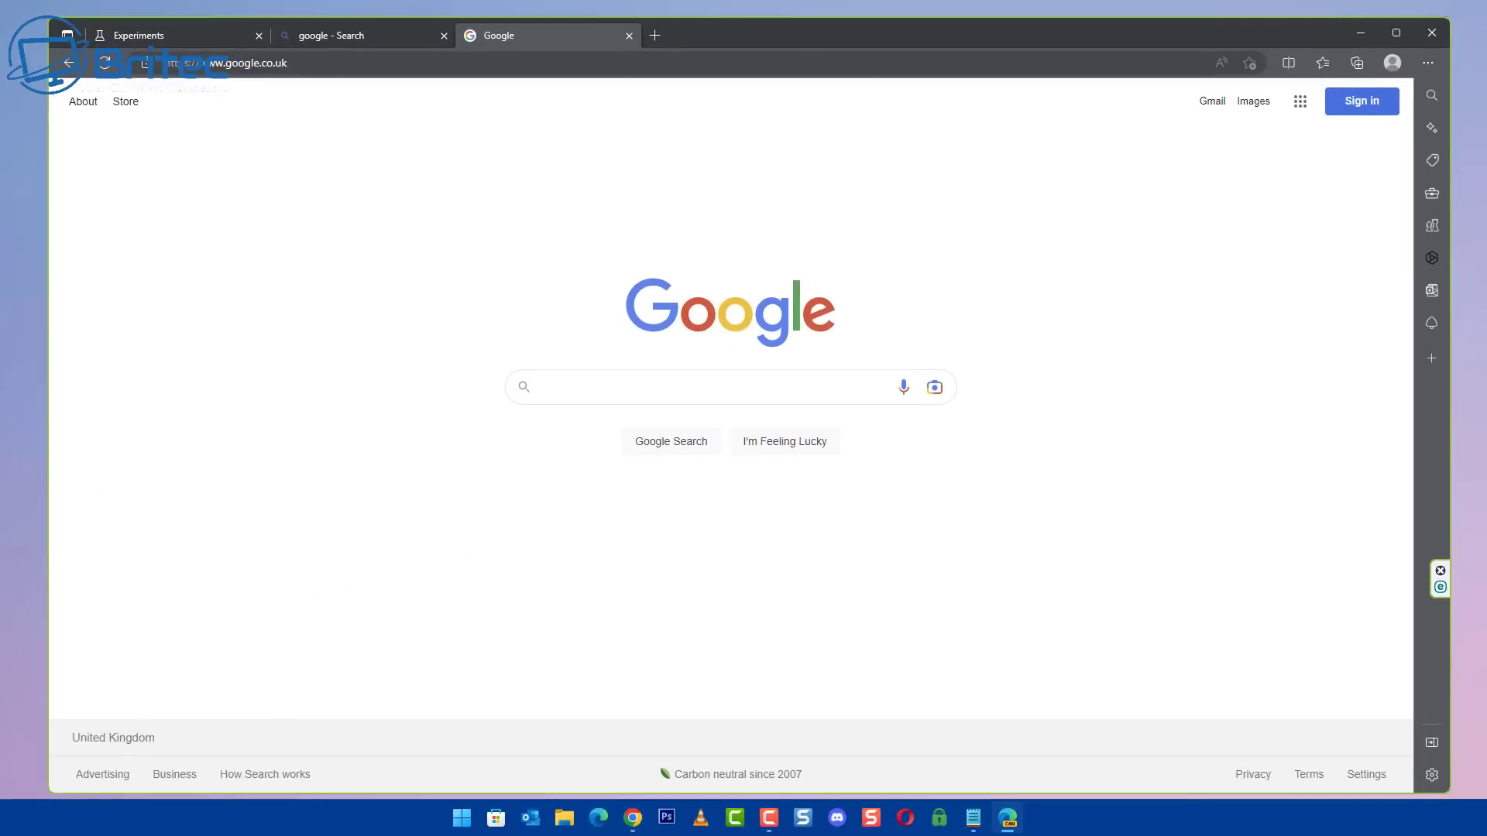
# Maximise the window, split it with Google in one pane, and close the search and Experiments tabs.
pyautogui.press('super+Up')
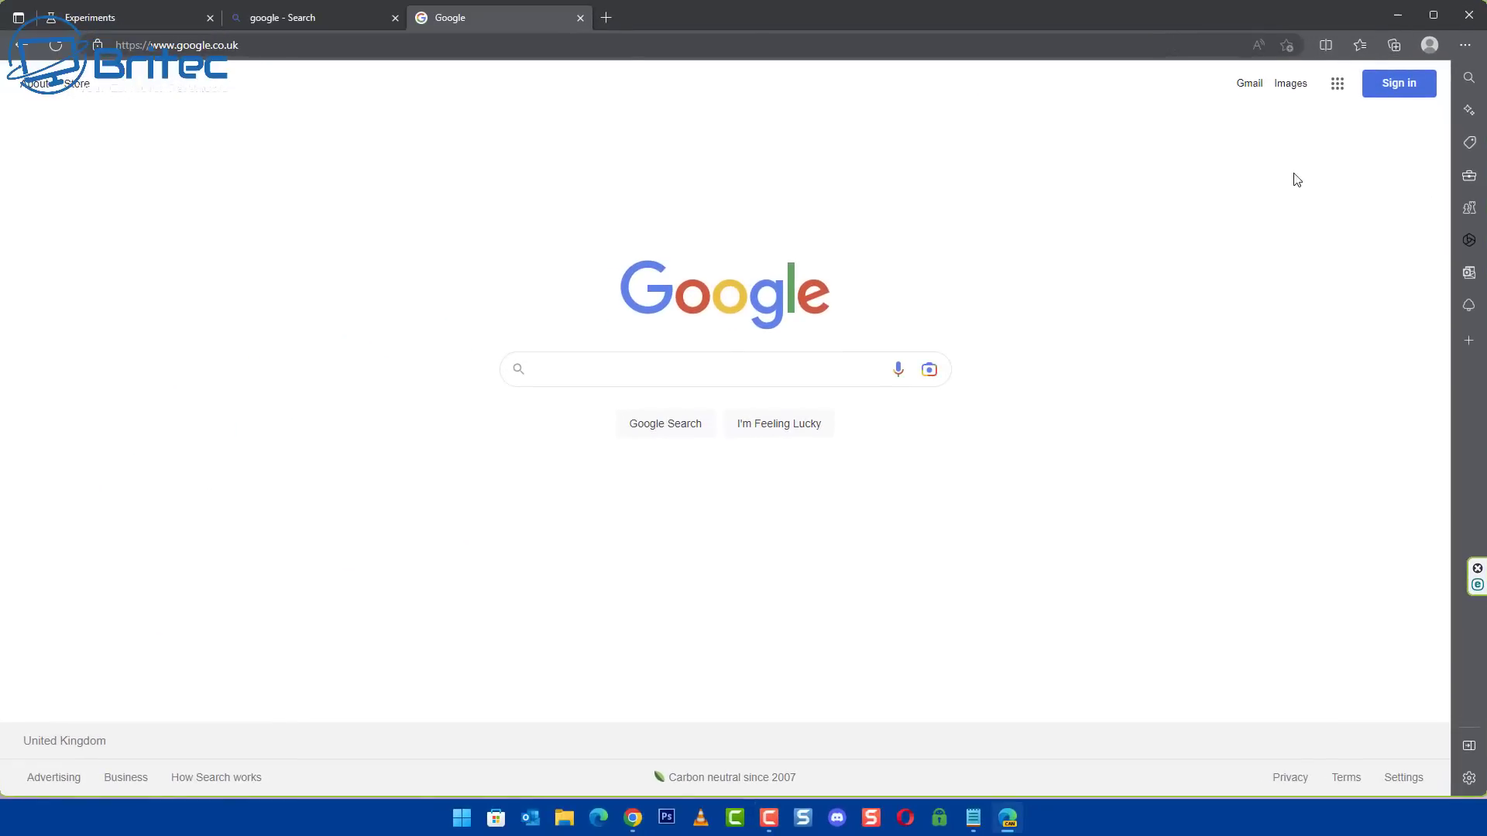
pyautogui.click(1327, 45)
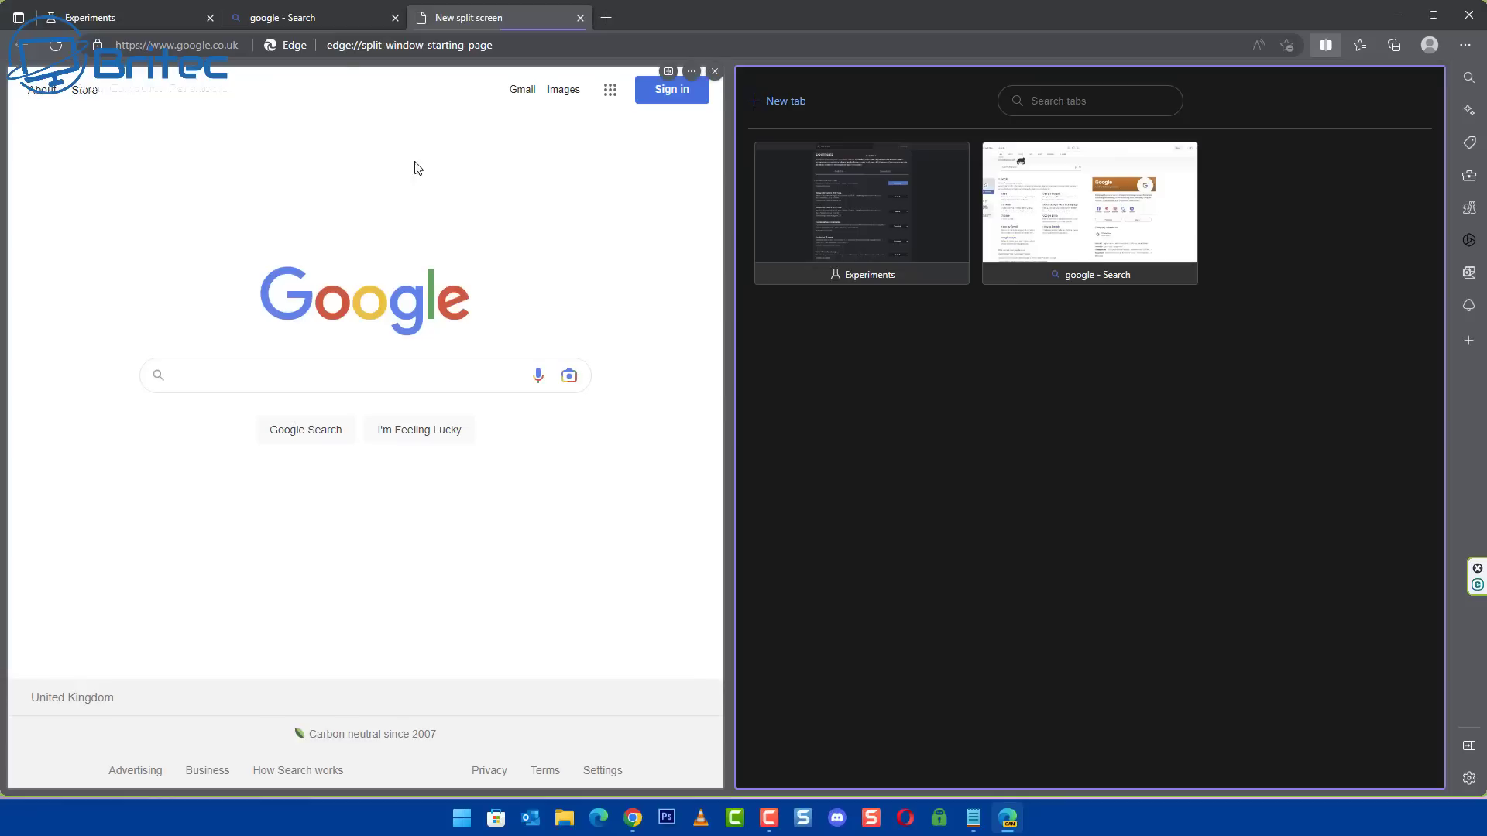
pyautogui.click(394, 17)
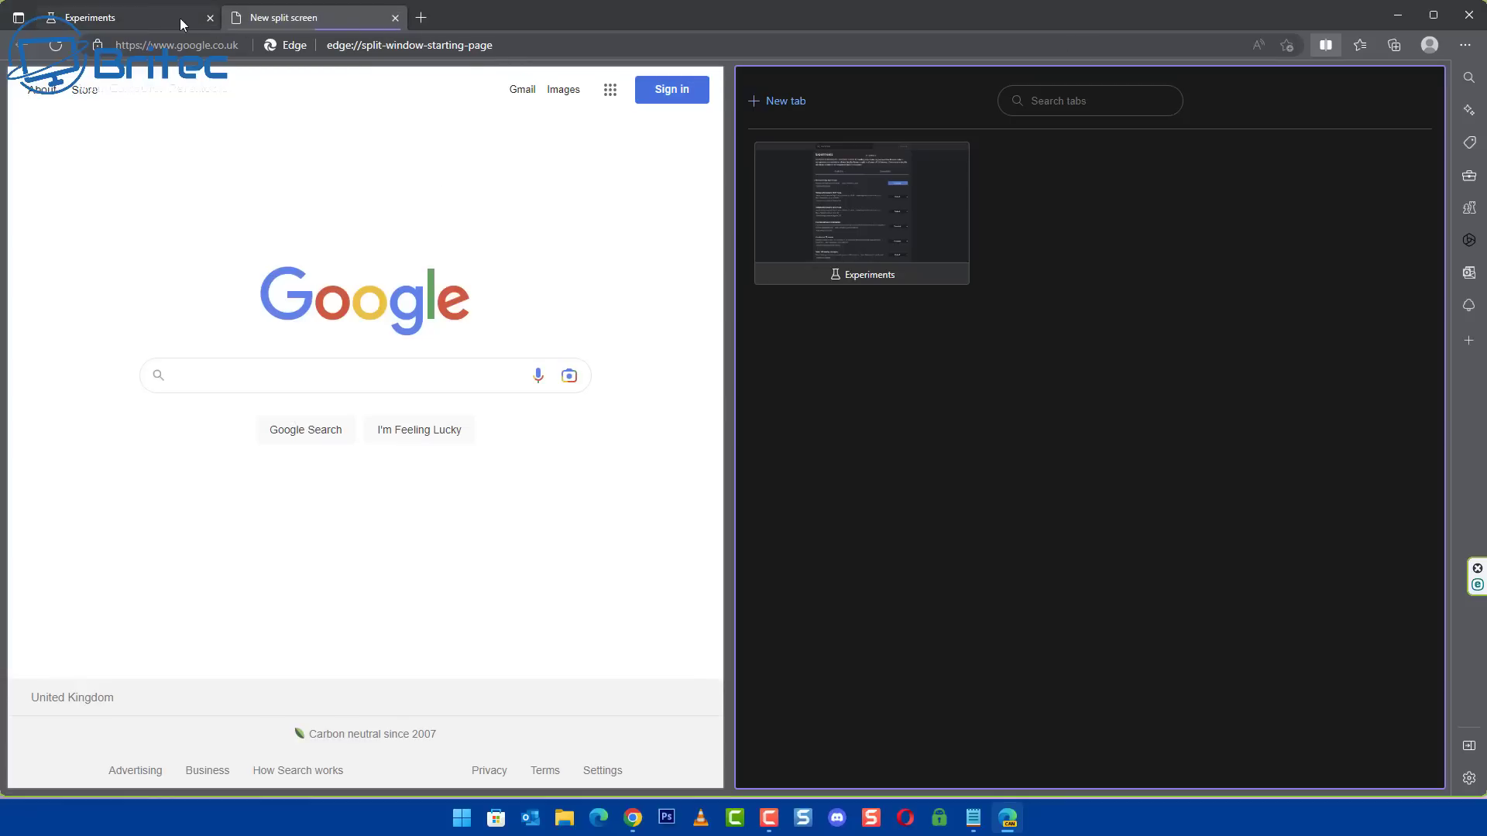
pyautogui.click(209, 18)
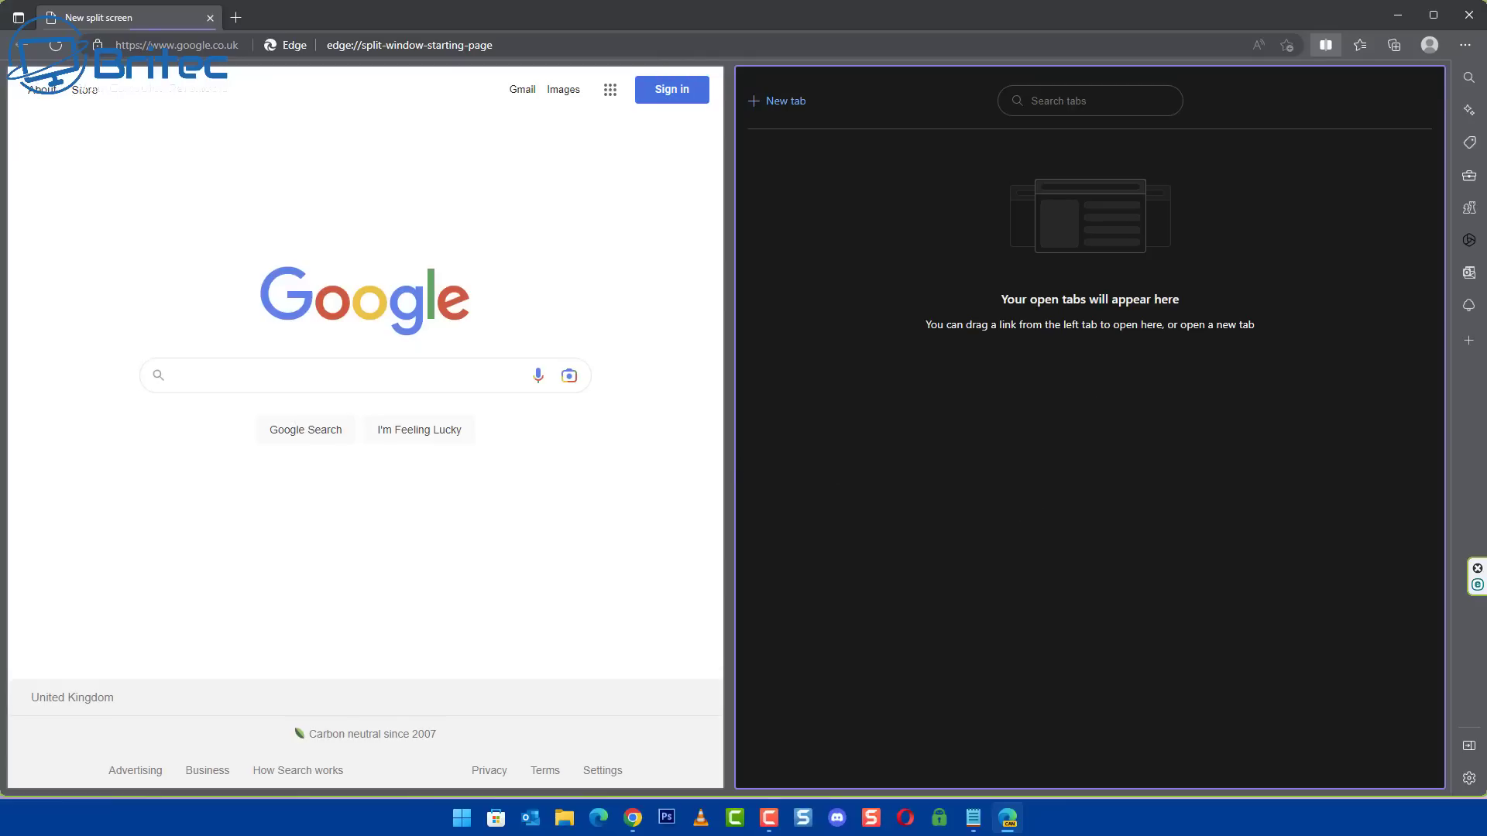
# Scroll to the bottom of the Britec site in the left pane and open article page 2.
pyautogui.scroll(-3, 242, 501)
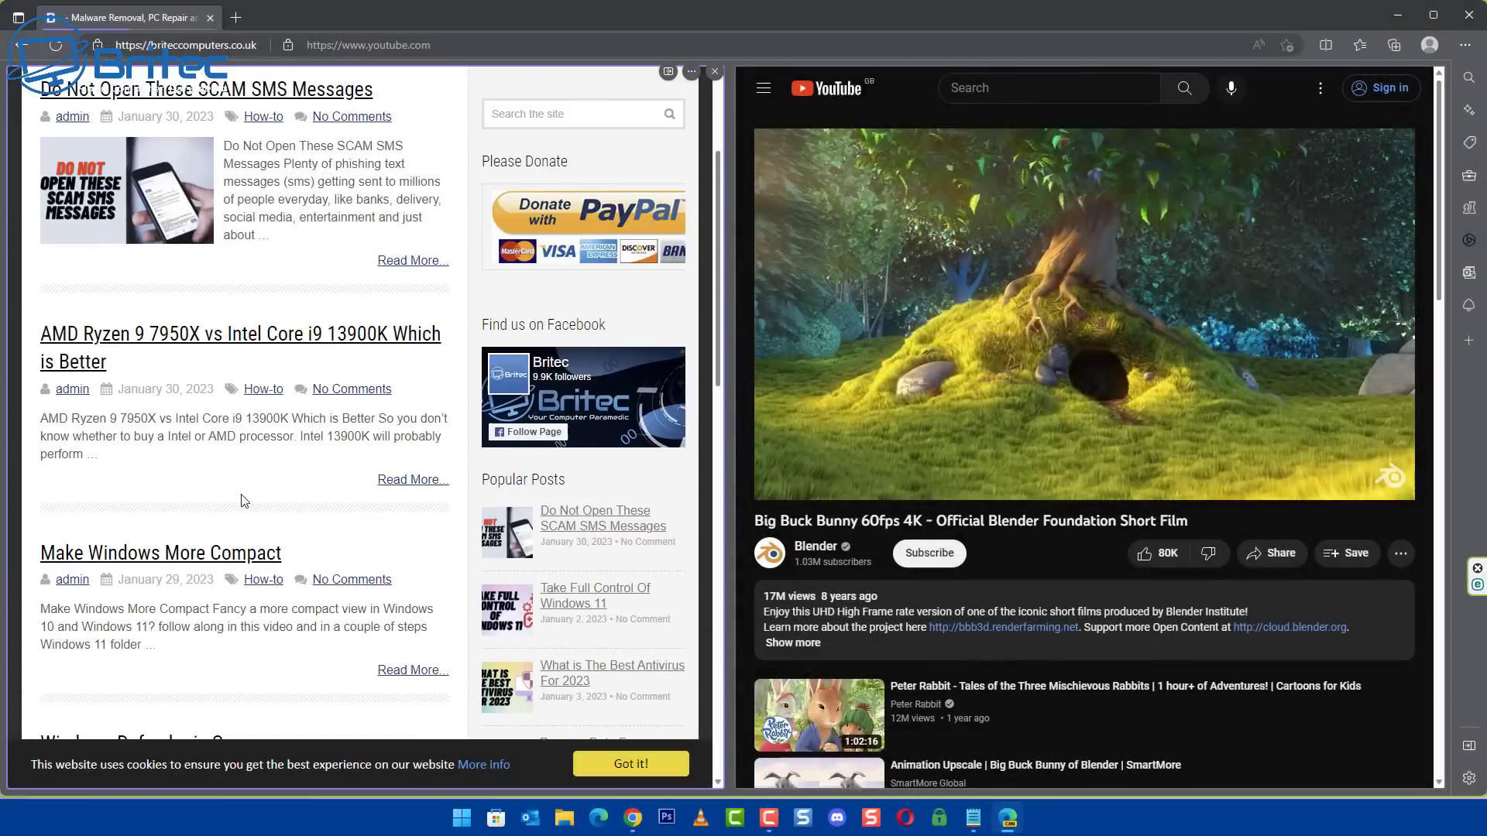
pyautogui.scroll(-1, 243, 501)
pyautogui.scroll(-4, 242, 501)
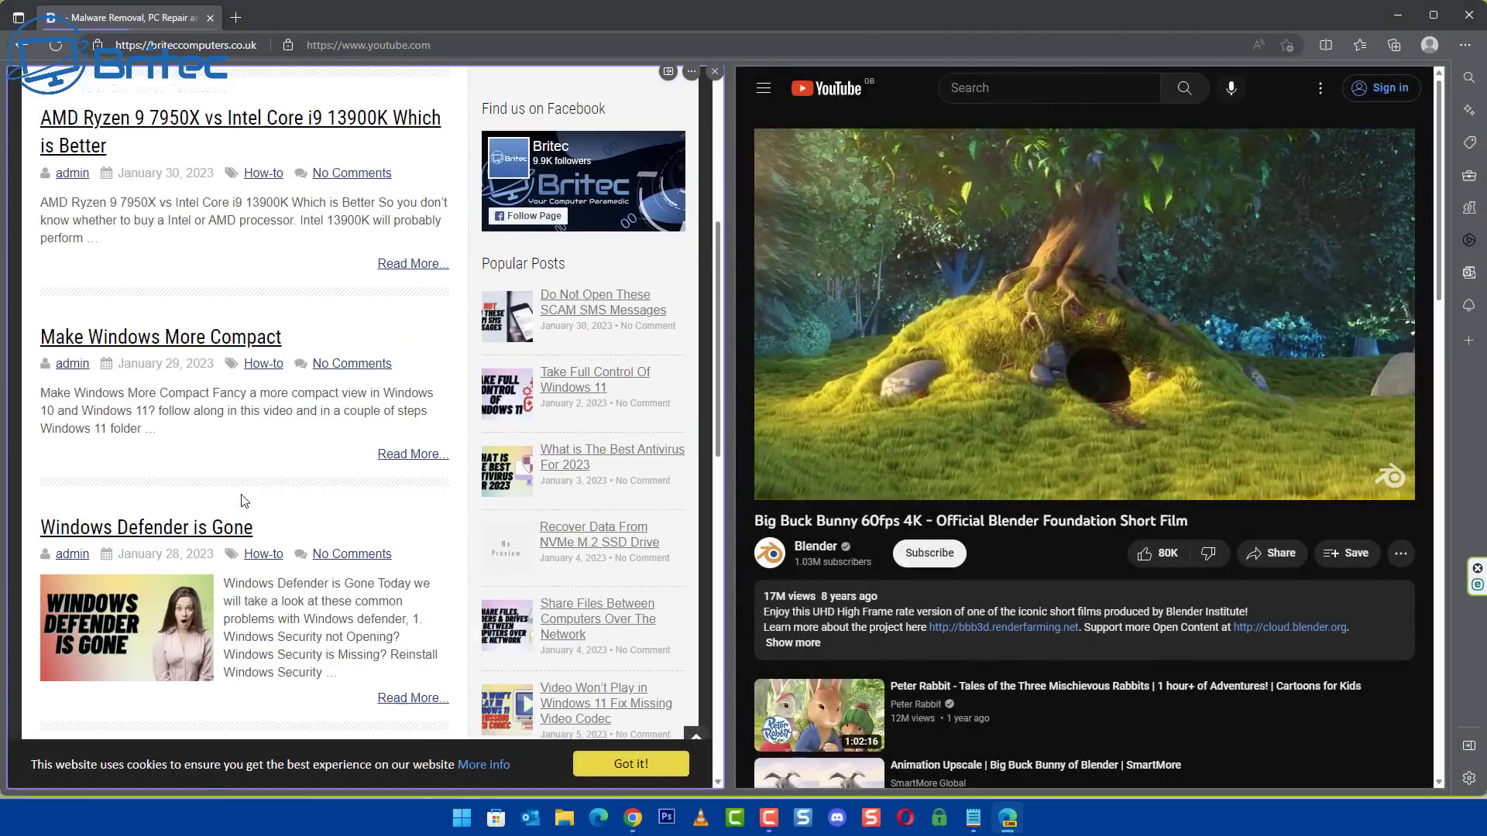
pyautogui.scroll(-3, 242, 501)
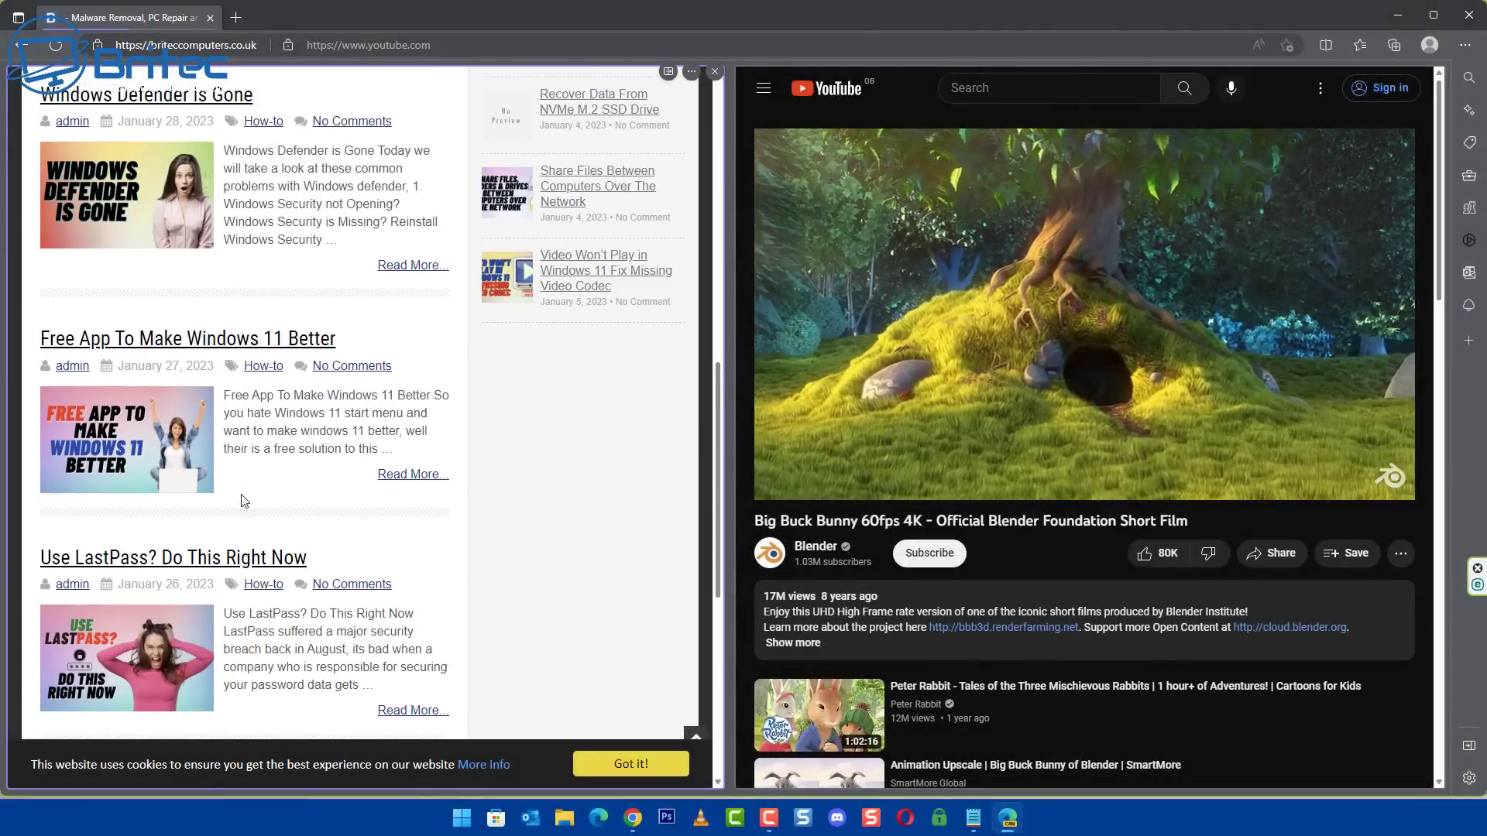
pyautogui.scroll(-3, 242, 501)
pyautogui.scroll(-3, 242, 501)
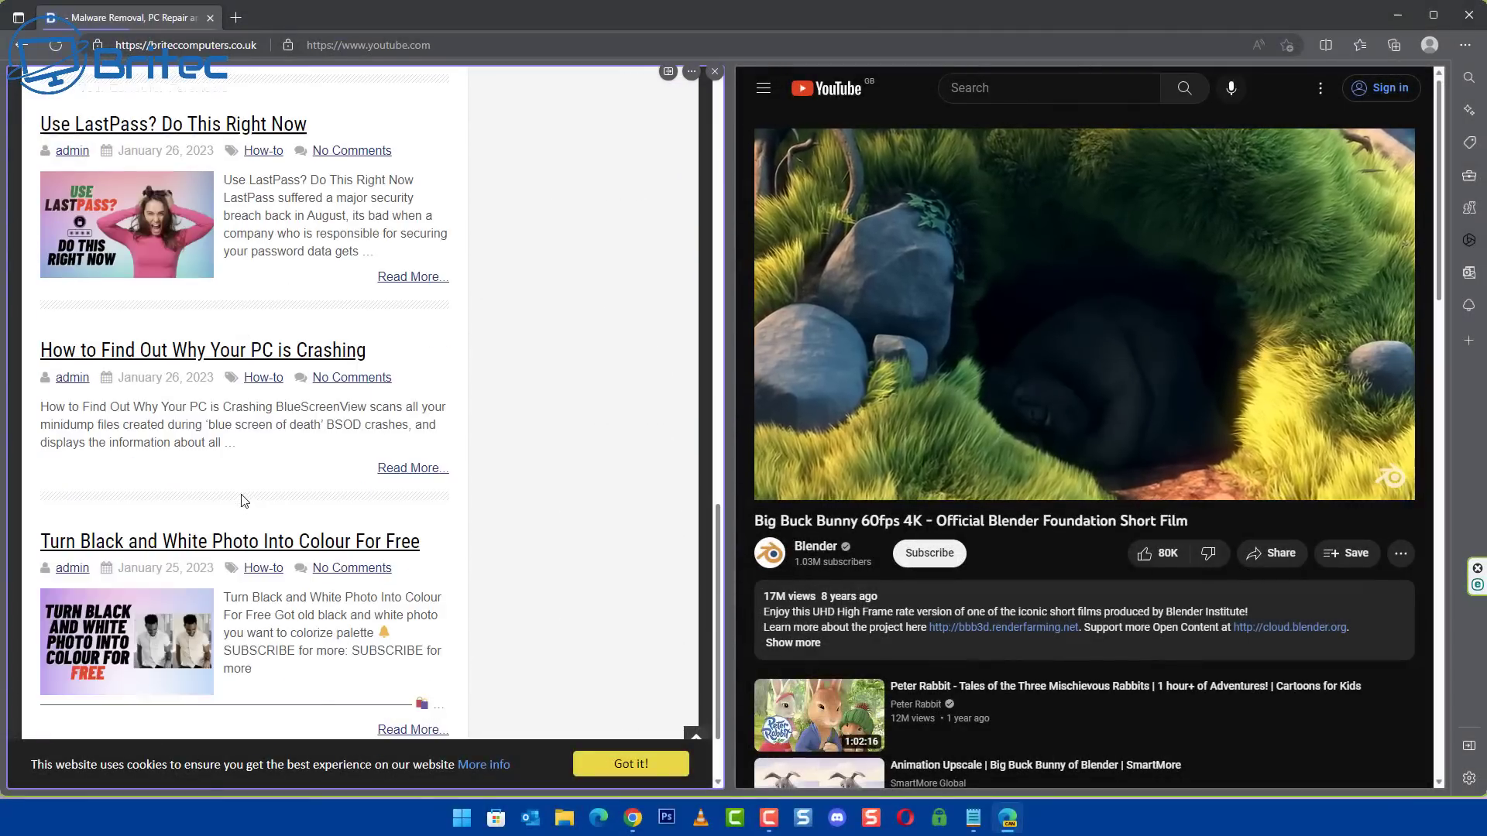
pyautogui.scroll(-2, 242, 501)
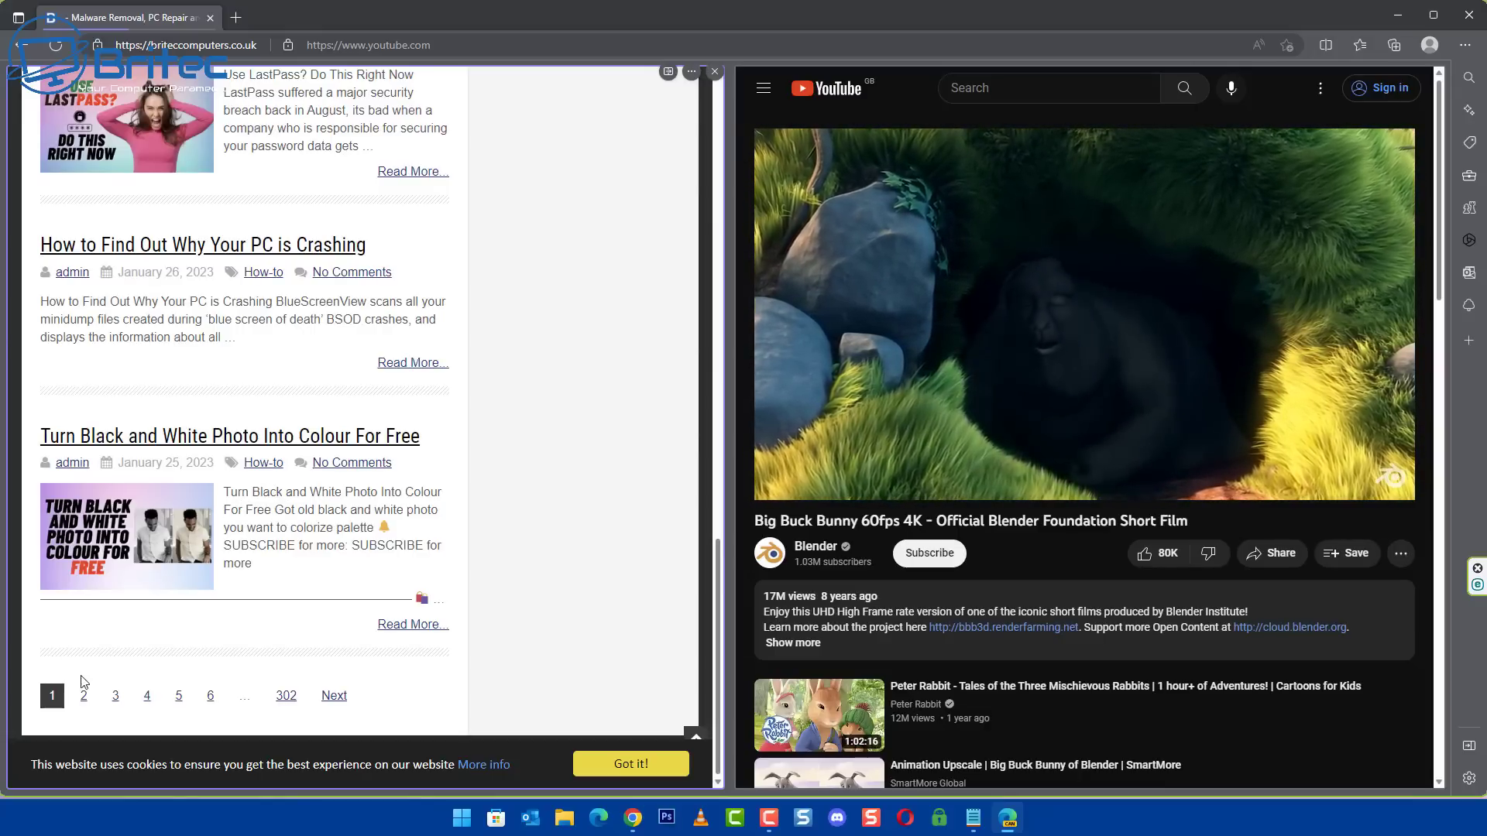
pyautogui.click(83, 696)
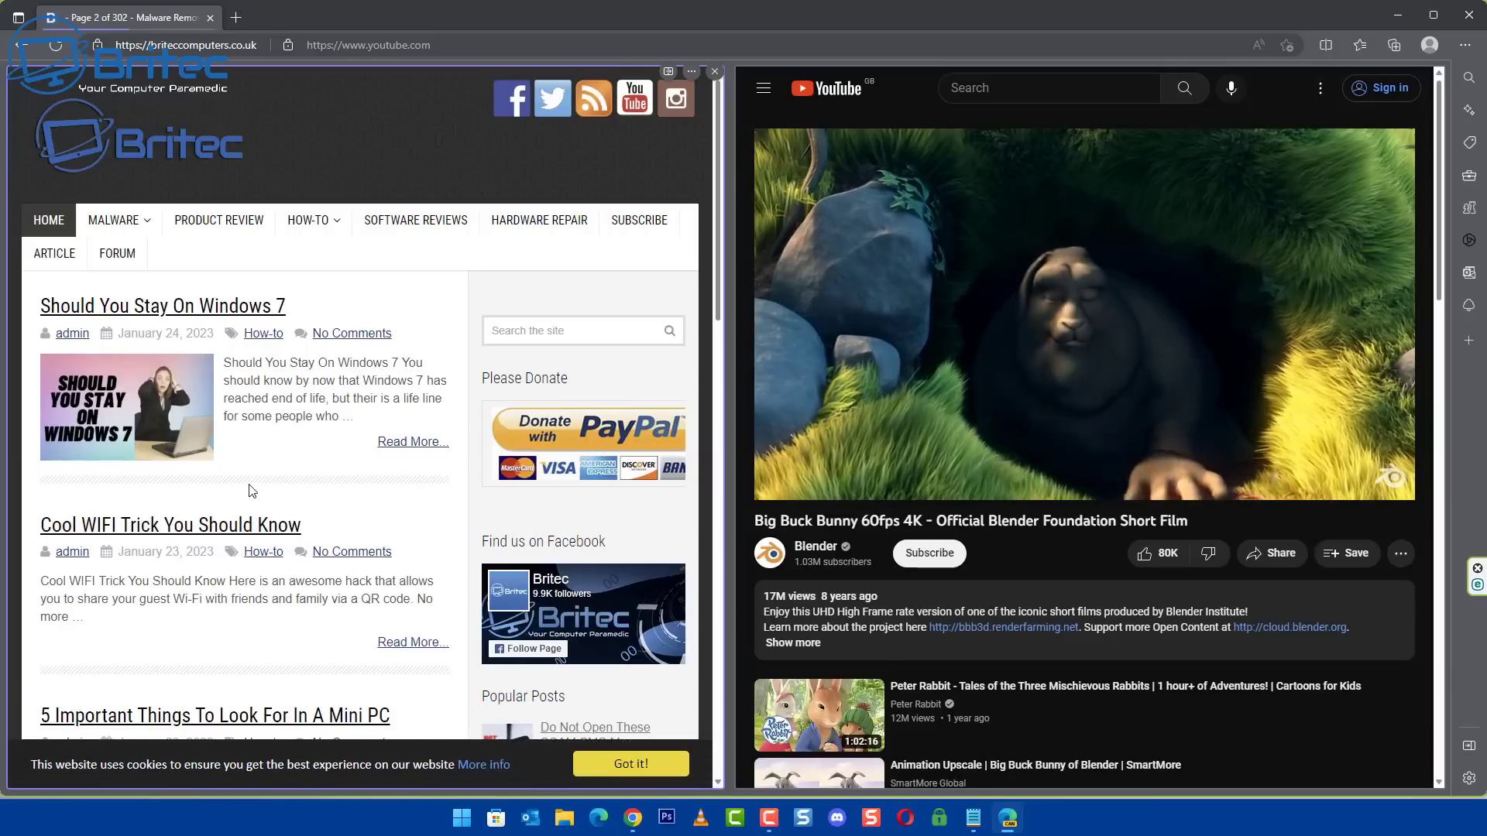
pyautogui.scroll(-3, 255, 486)
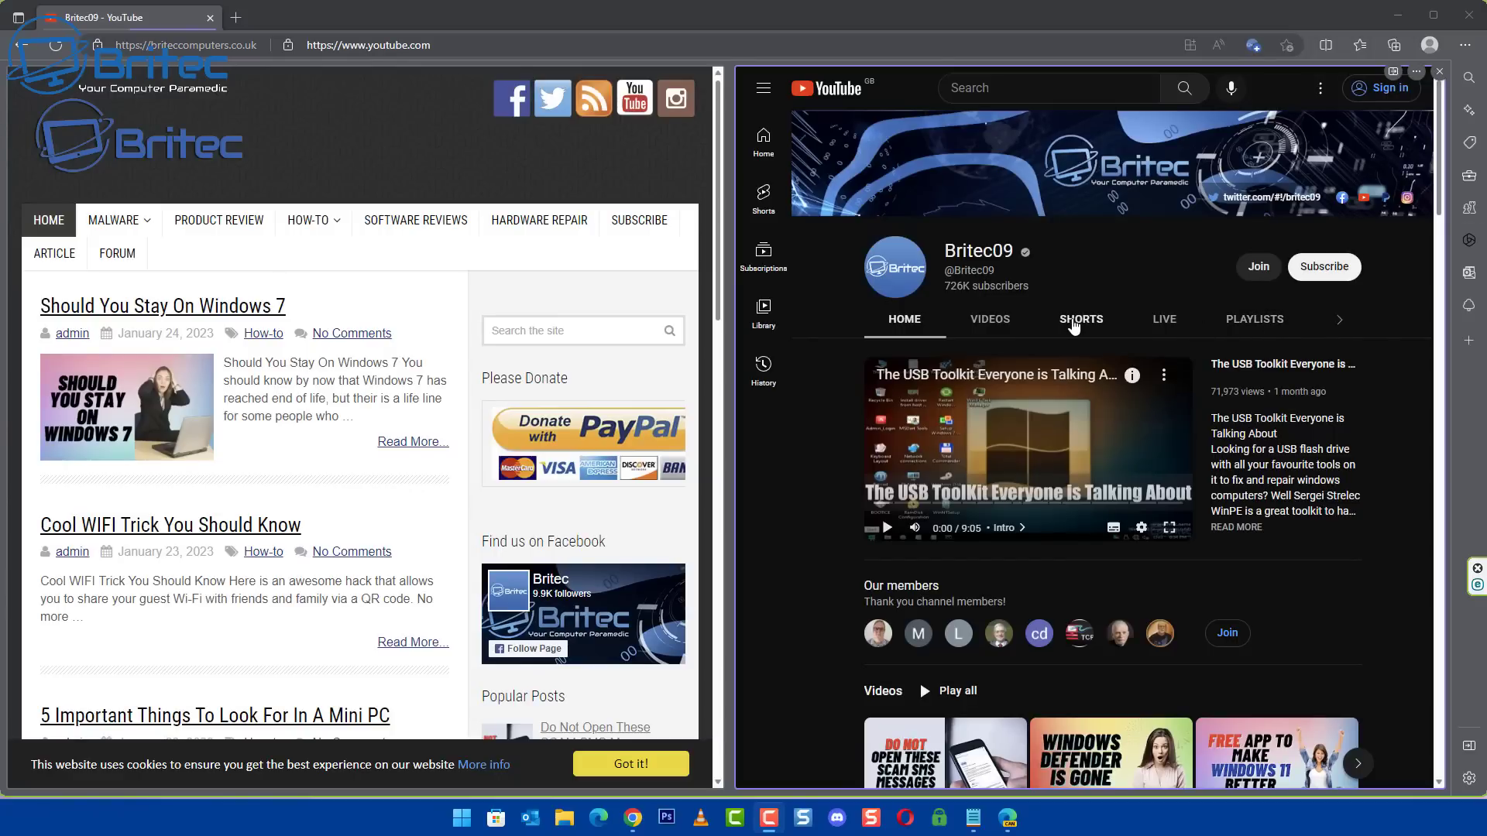
# Show the Britec09 channel's PLAYLISTS tab, browse its playlists, and reveal the remaining channel tabs.
pyautogui.click(1259, 324)
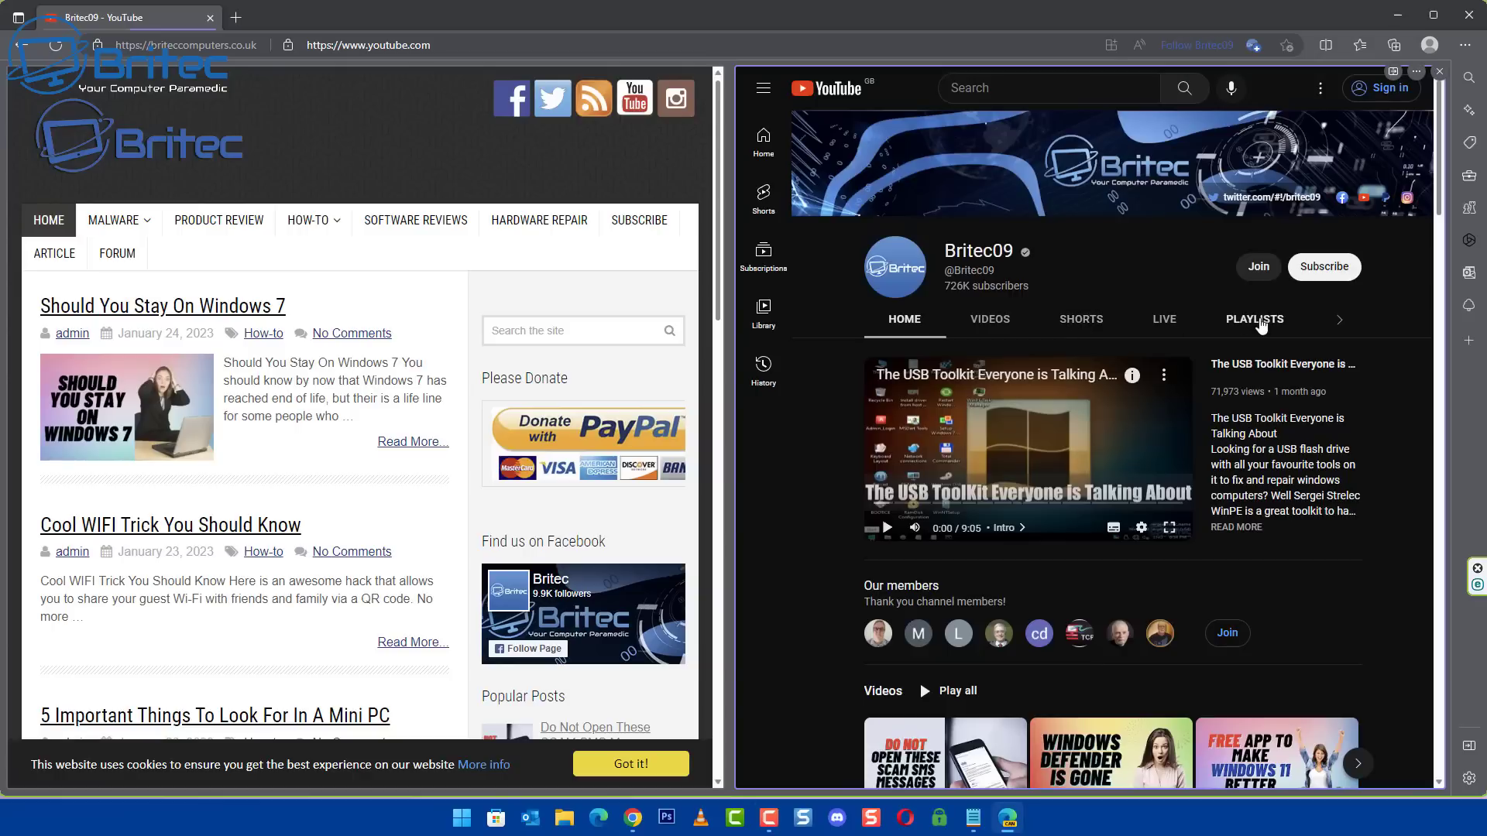
pyautogui.click(1260, 324)
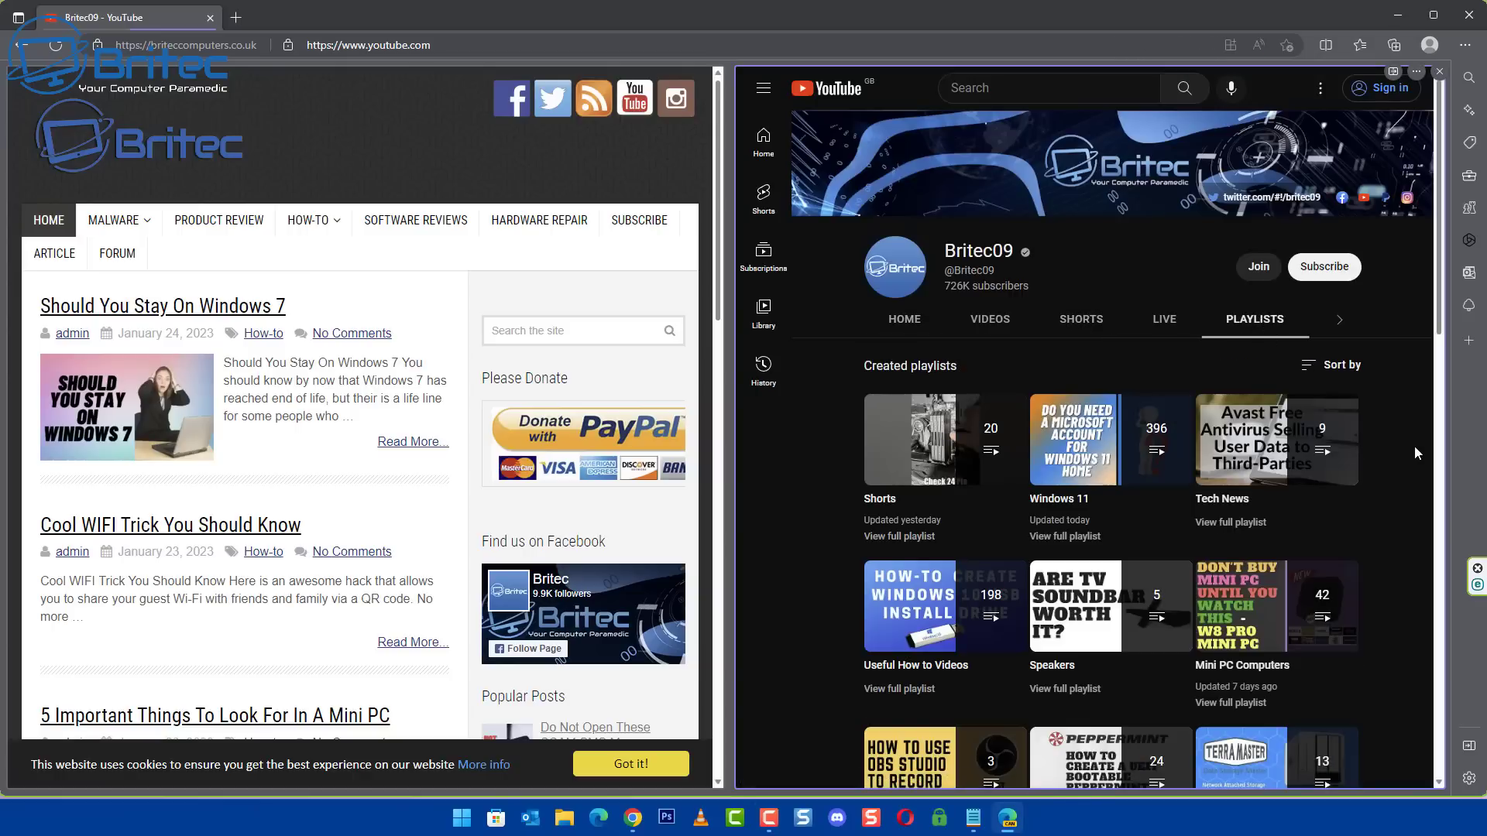
pyautogui.scroll(-1, 1415, 444)
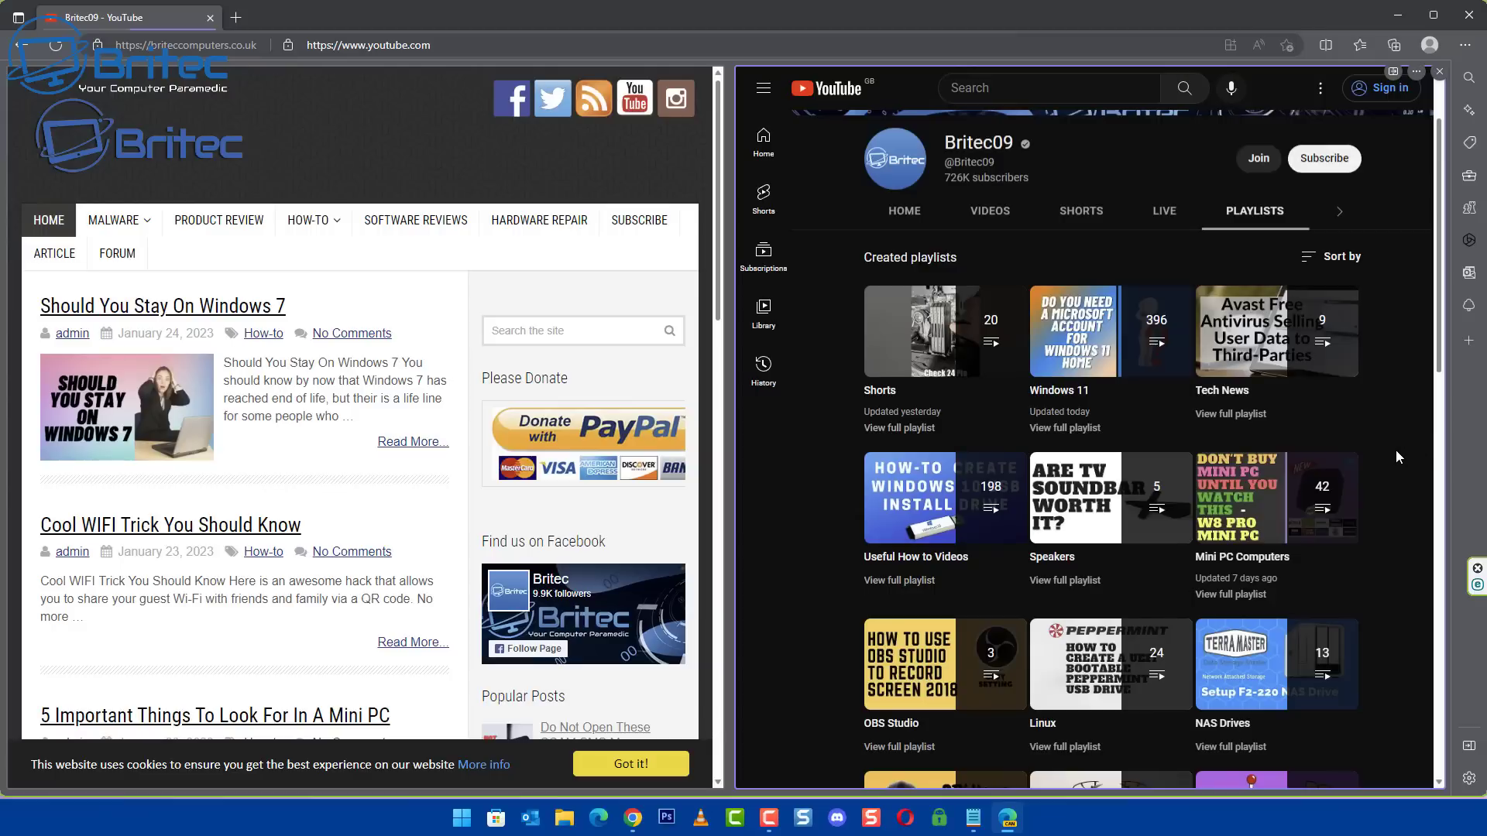
pyautogui.scroll(-1, 1395, 457)
pyautogui.scroll(-1, 1396, 457)
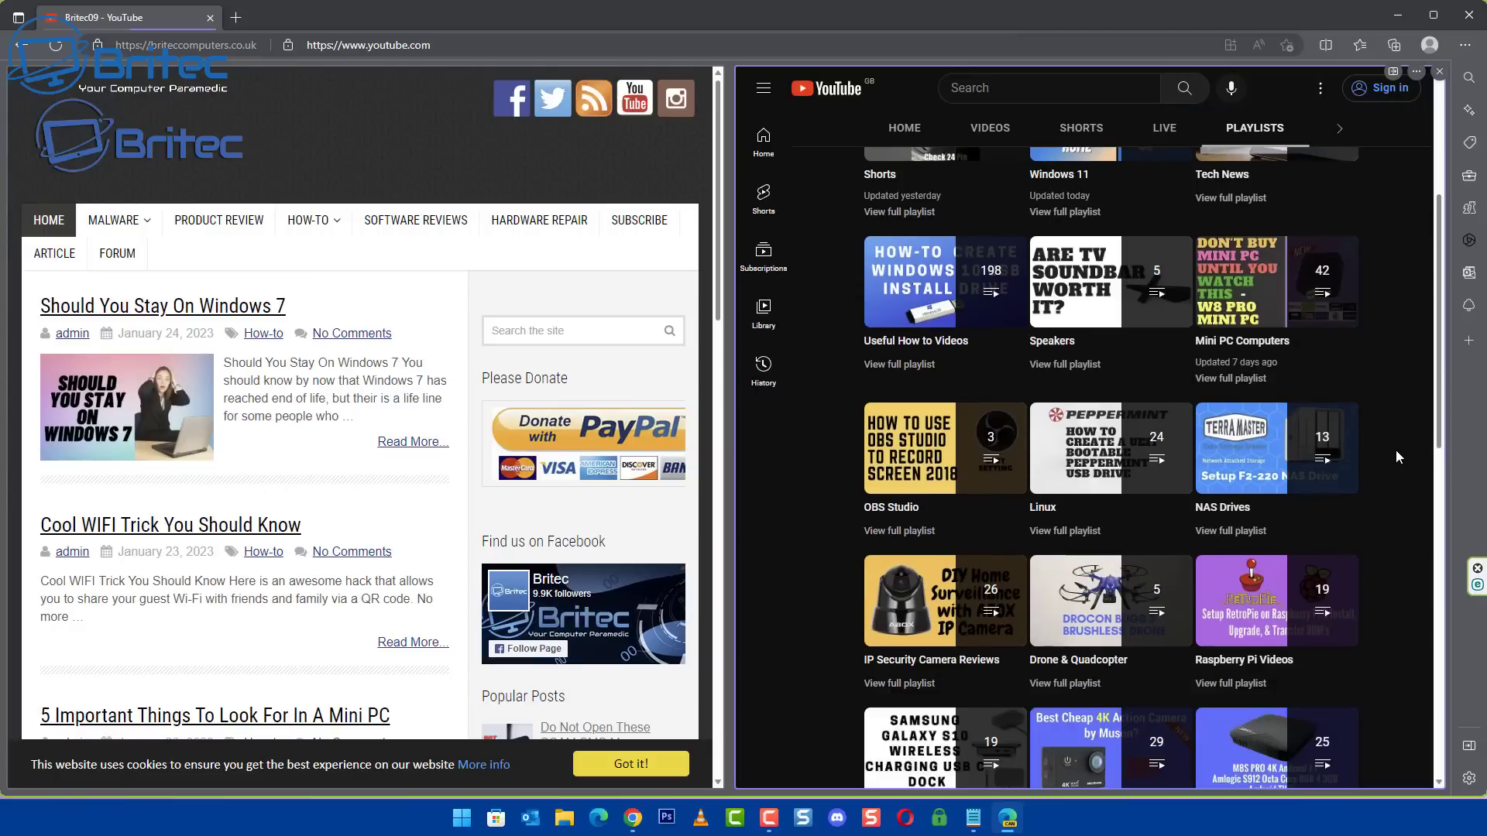
pyautogui.scroll(3, 1397, 453)
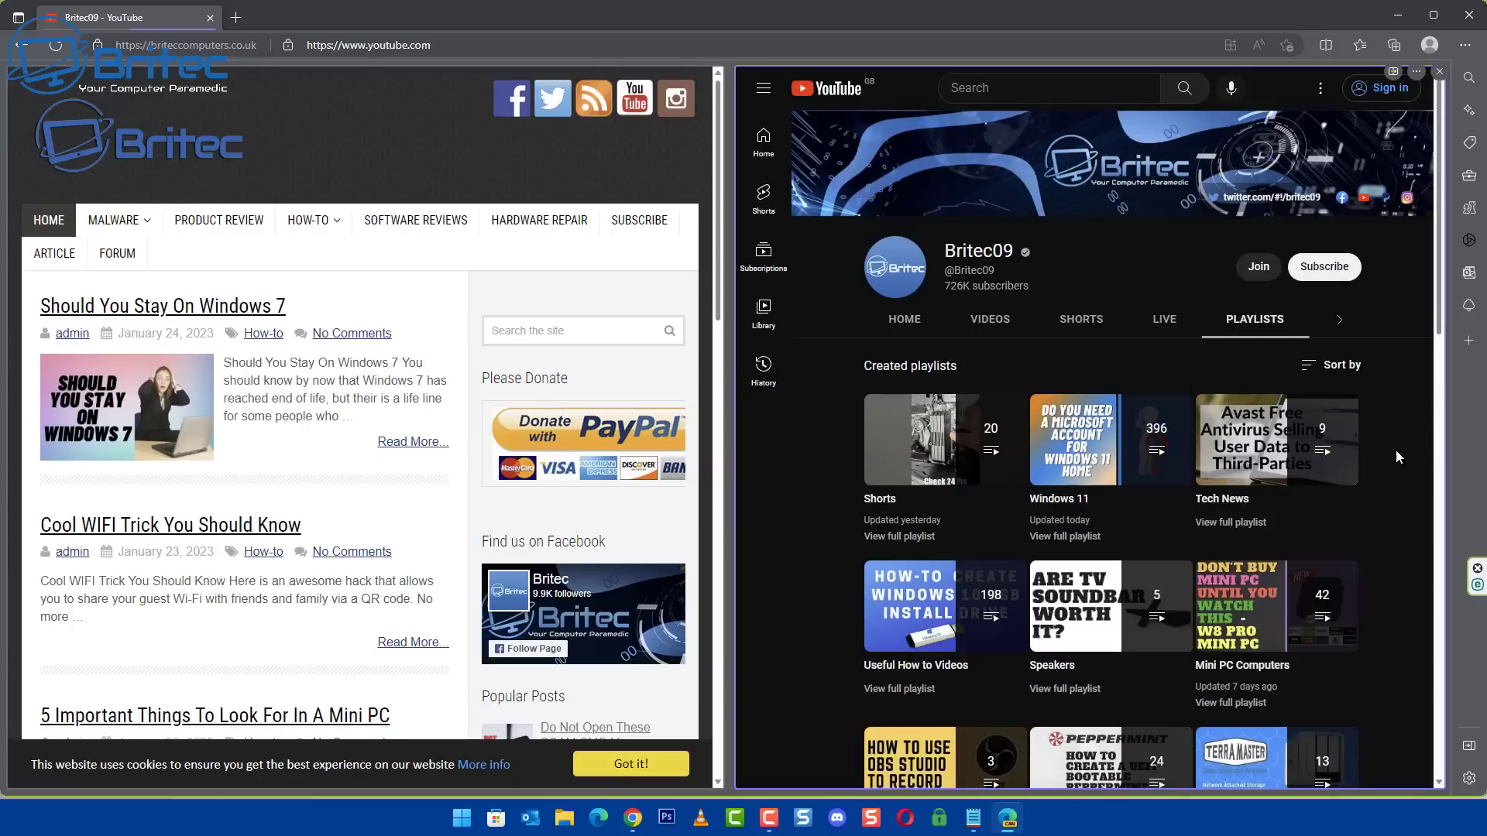
pyautogui.click(1340, 321)
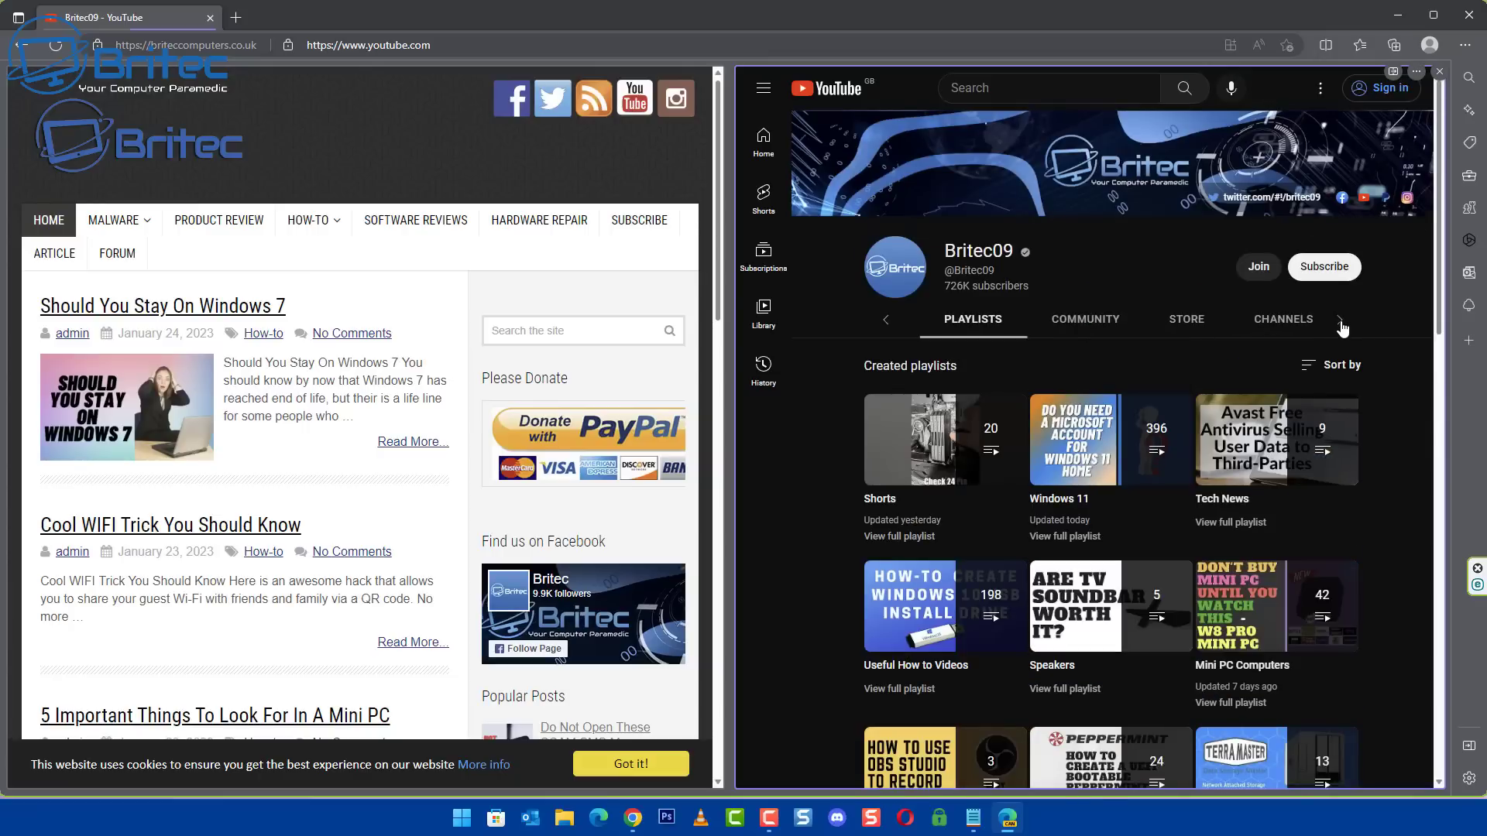
pyautogui.click(1340, 321)
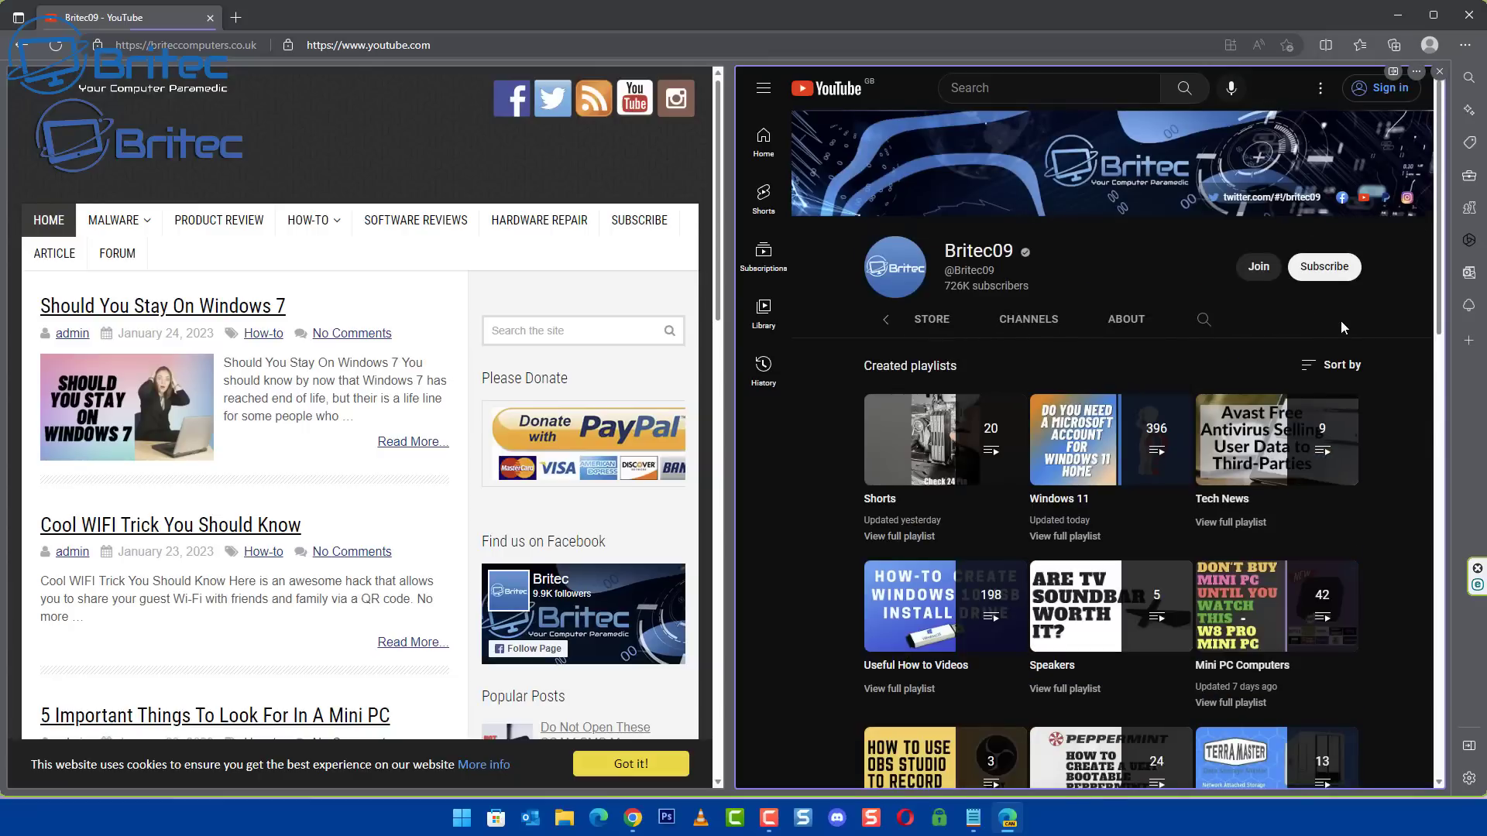
# Search the Britec09 channel for 'windows 11' and scroll through the matching videos.
pyautogui.click(1203, 322)
pyautogui.write('windows 11#')
pyautogui.press('BackSpace')
pyautogui.press('Return')
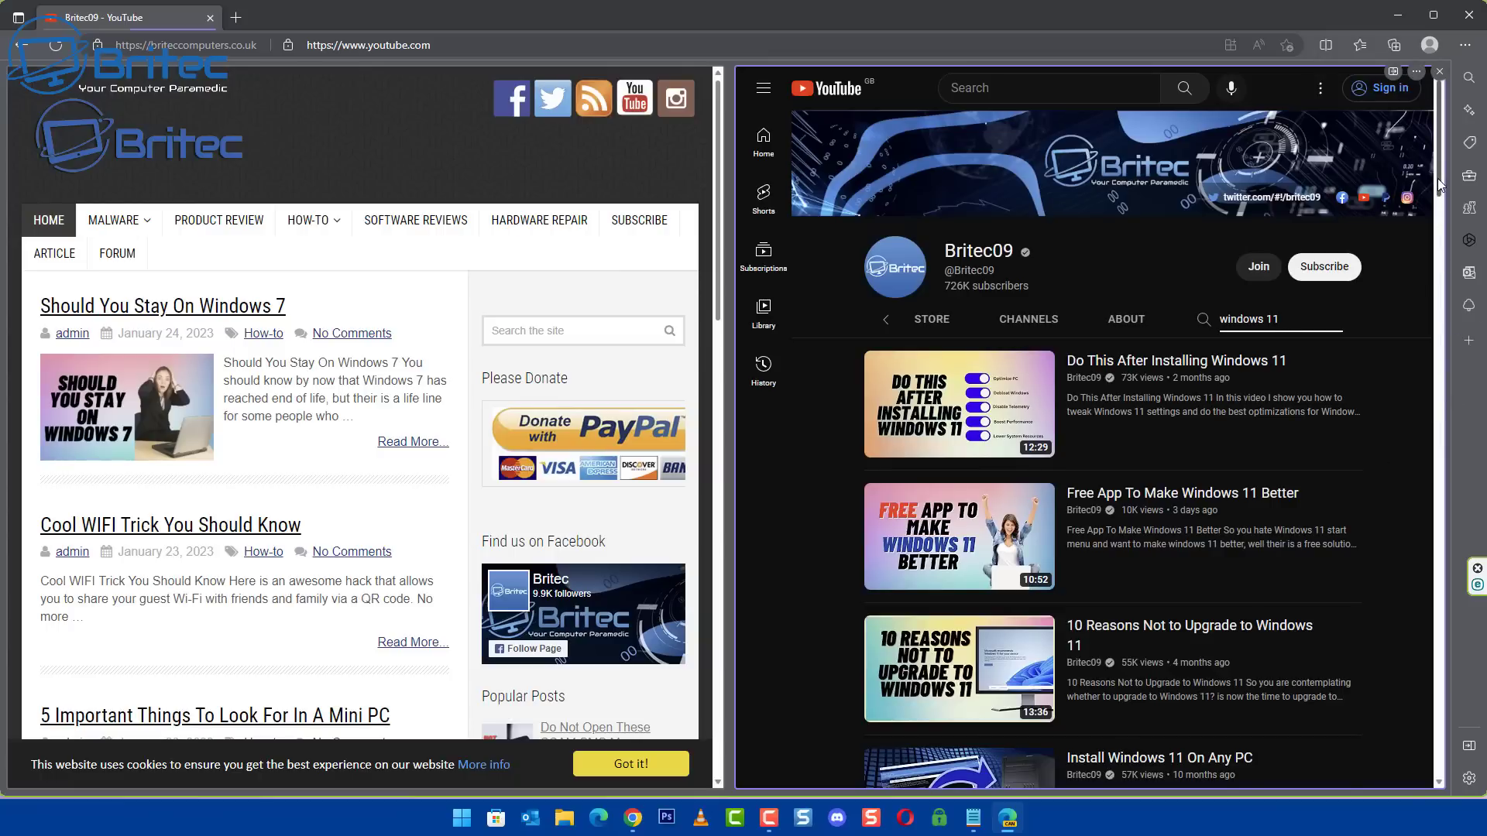
pyautogui.moveTo(1437, 178); pyautogui.dragTo(1442, 528)
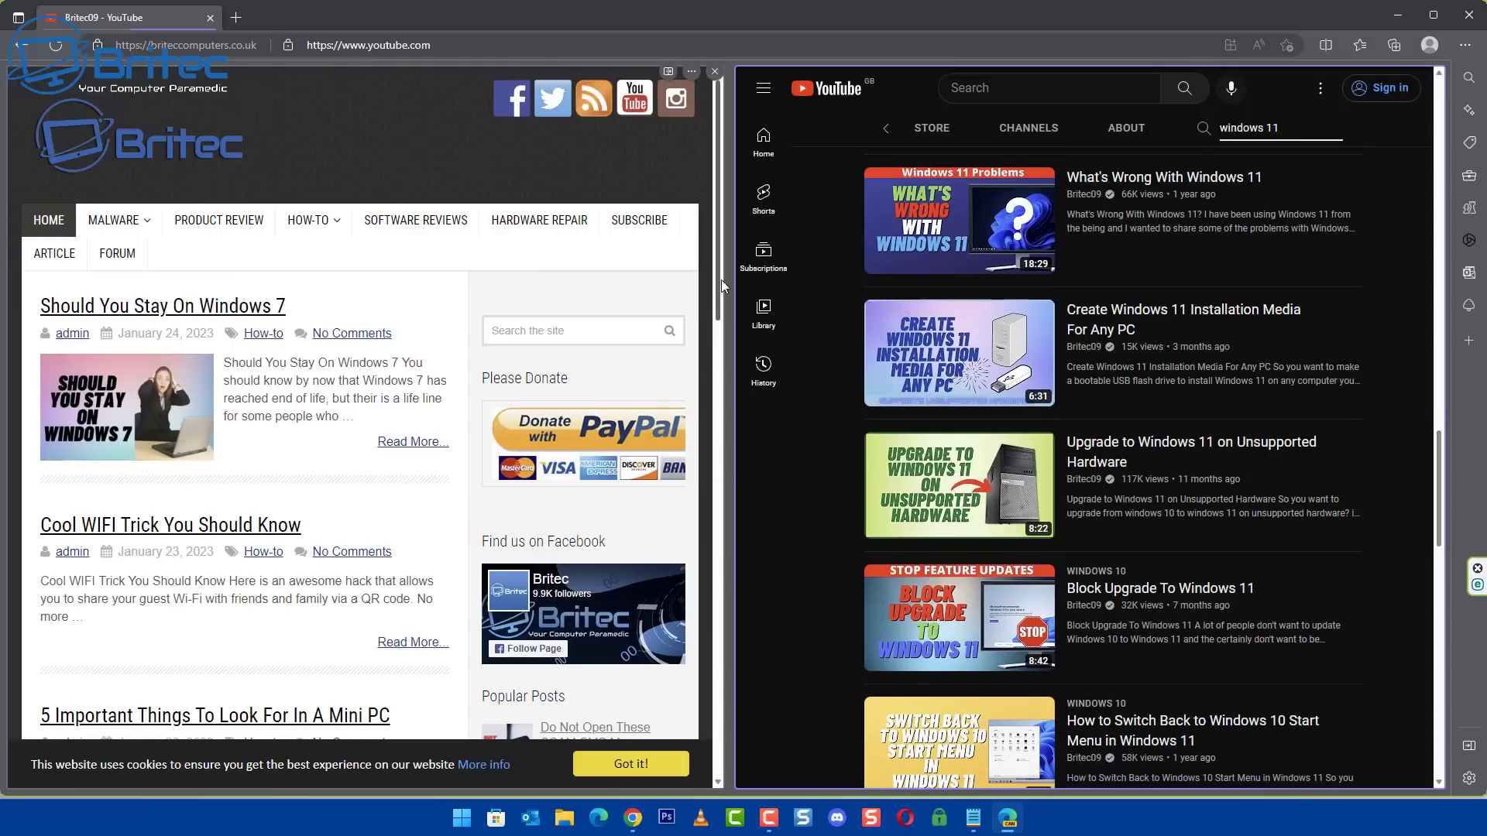
pyautogui.moveTo(722, 285); pyautogui.dragTo(695, 537)
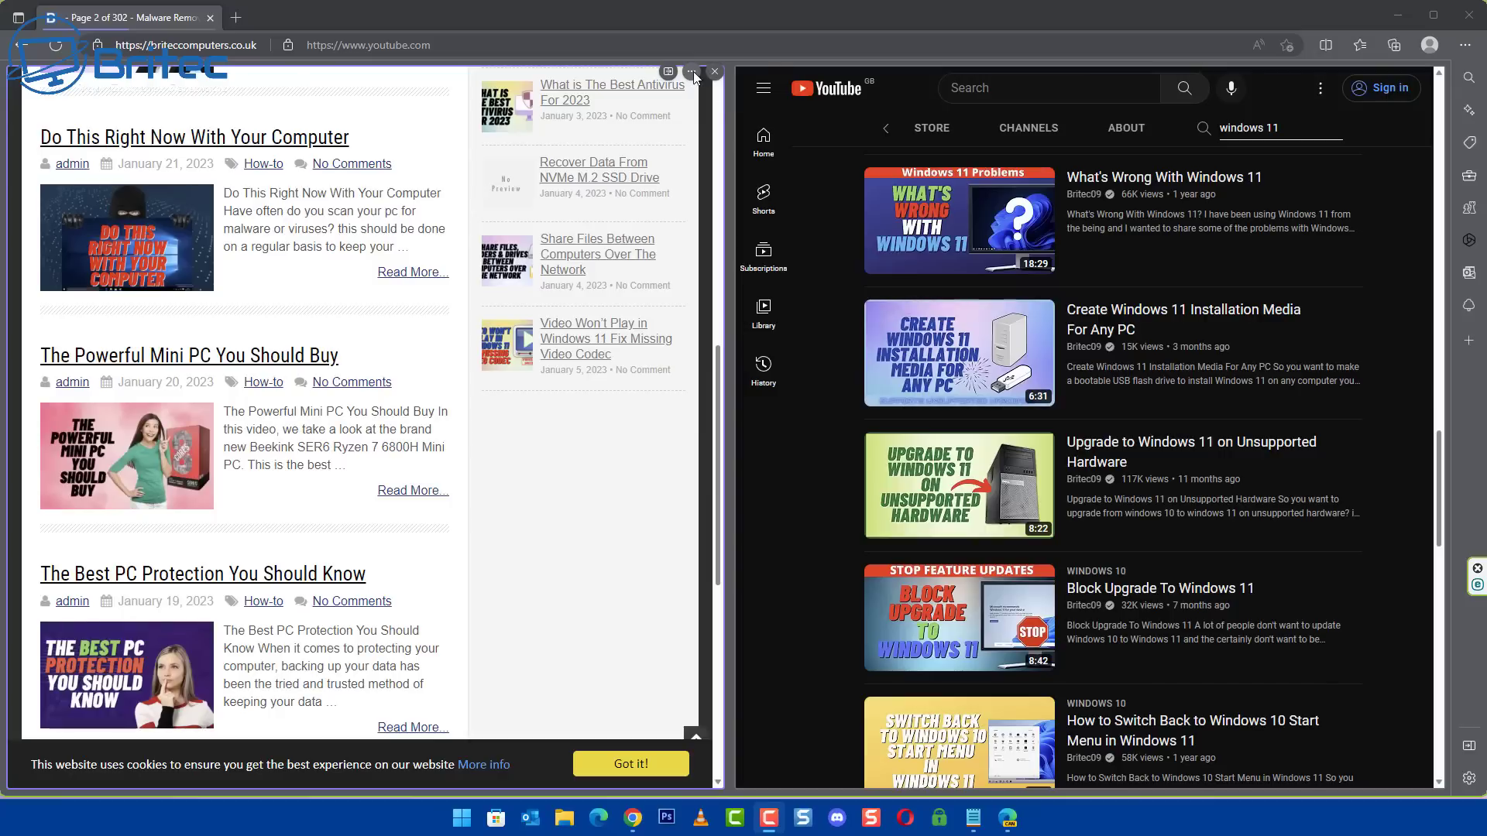
pyautogui.click(693, 74)
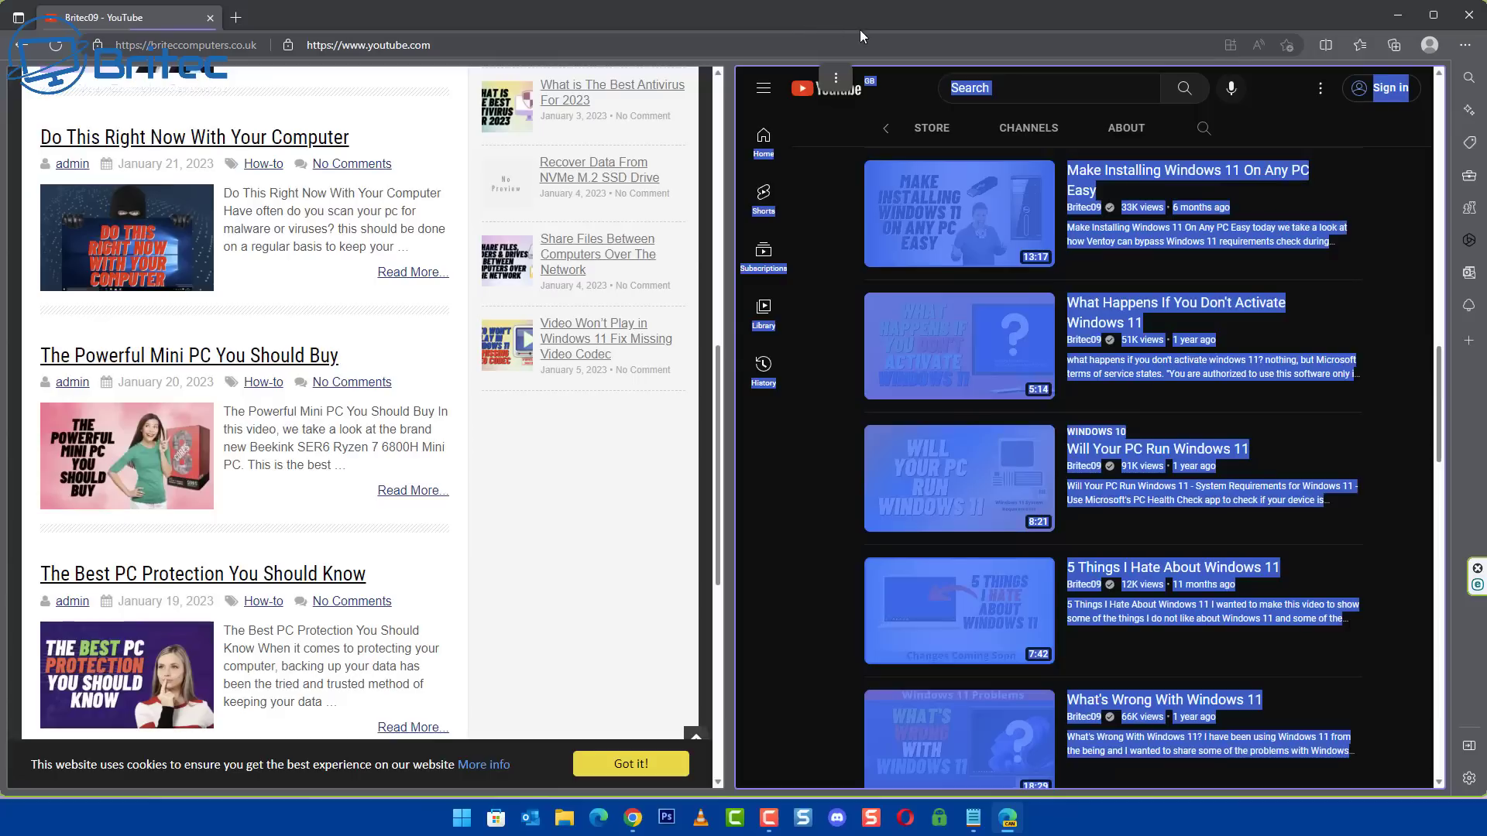
# Dismiss the pane options menu and close Edge Canary with Alt+F4.
pyautogui.click(874, 45)
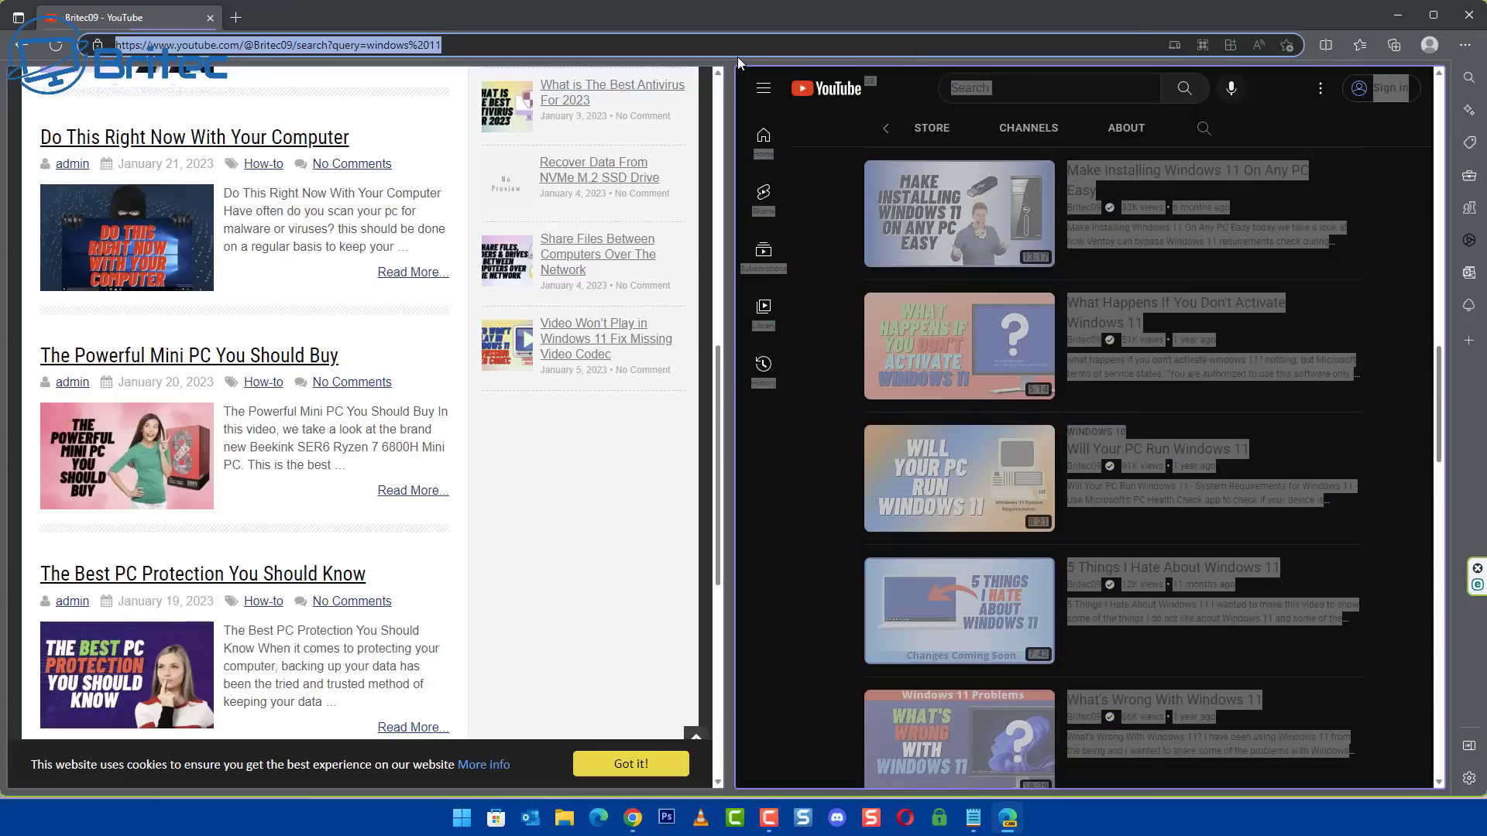
pyautogui.hotkey('alt', 'F4')
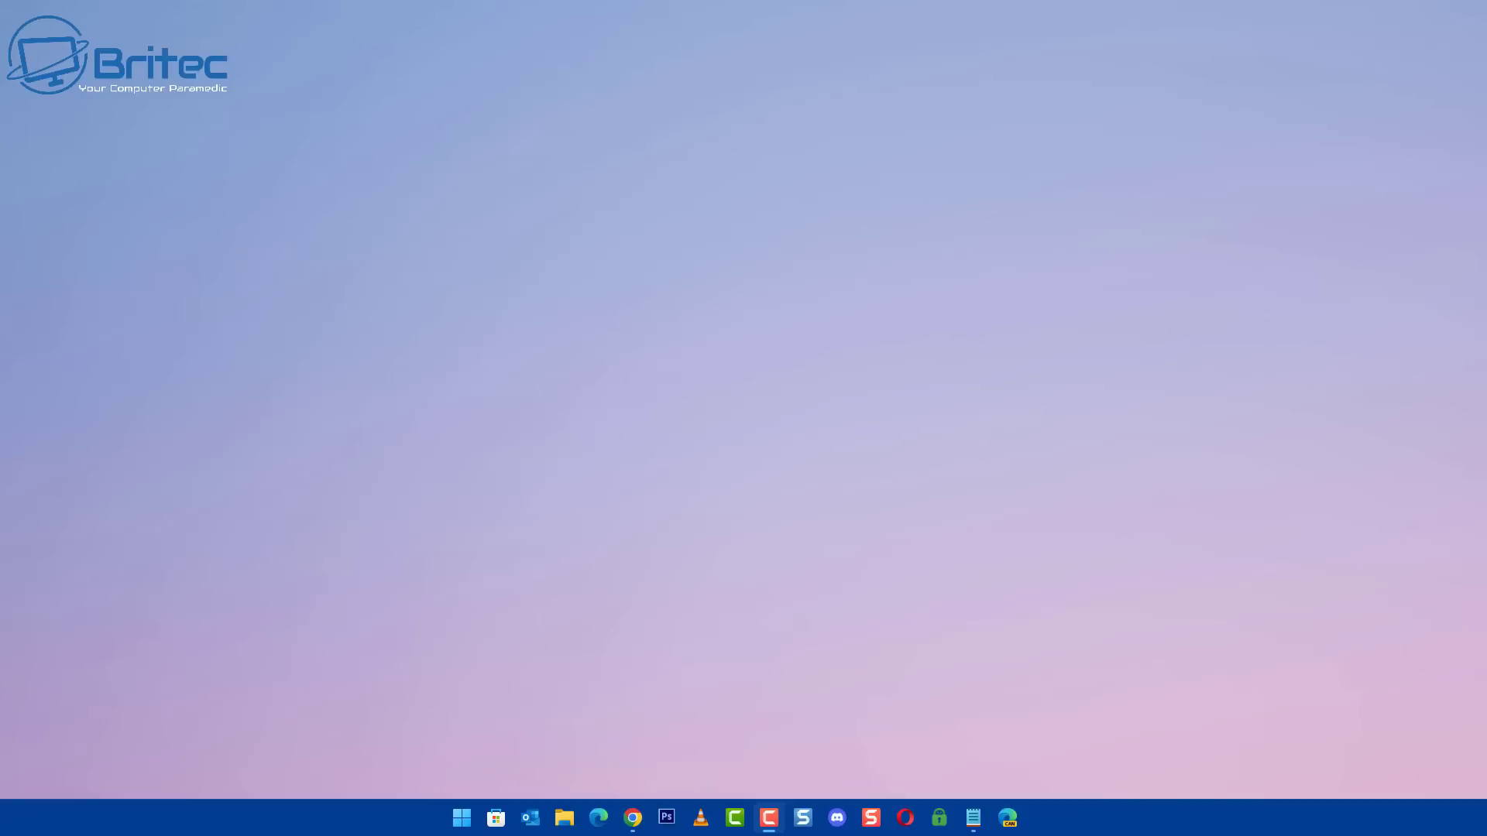